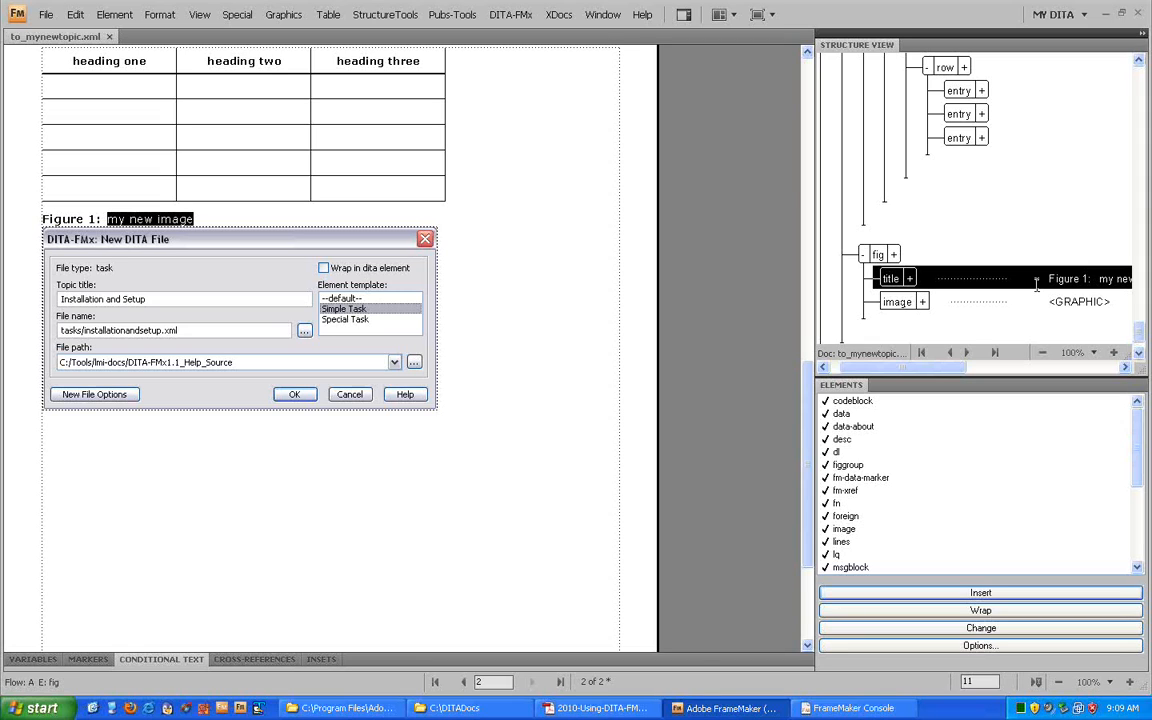
- Expand the figure's image element in the structure tree to examine its attributes, including all empty ones, and collapse them again
left_click(923, 302)
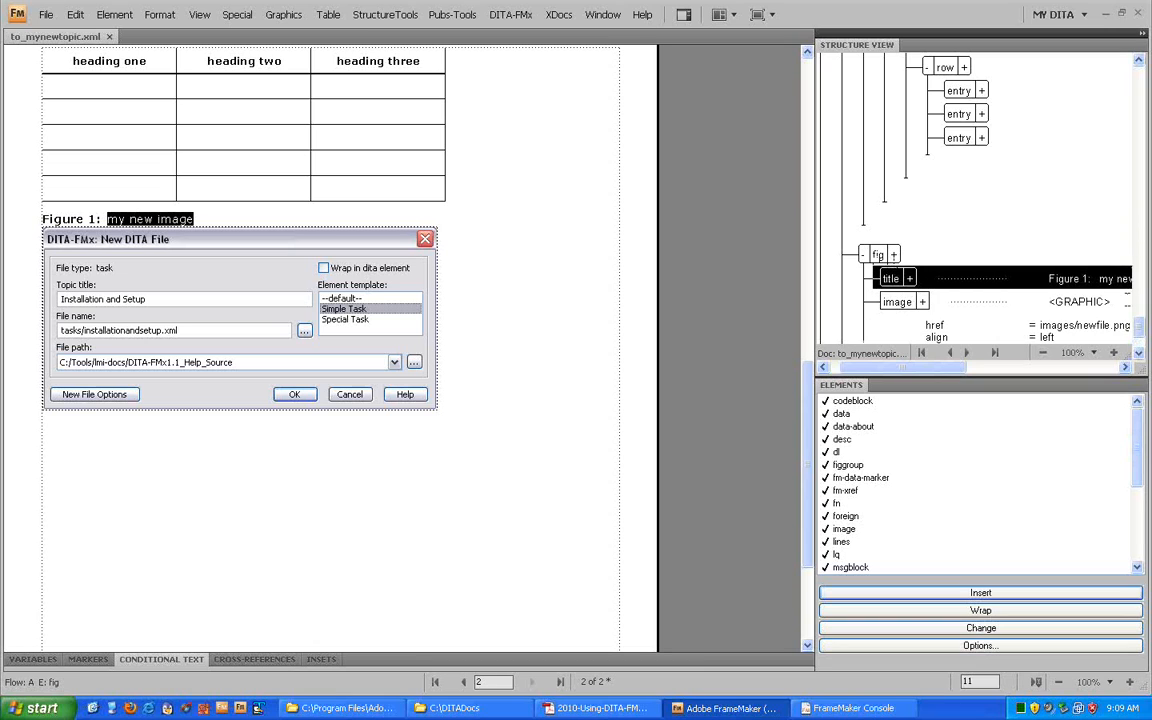
scroll(1028, 296, "down", 3)
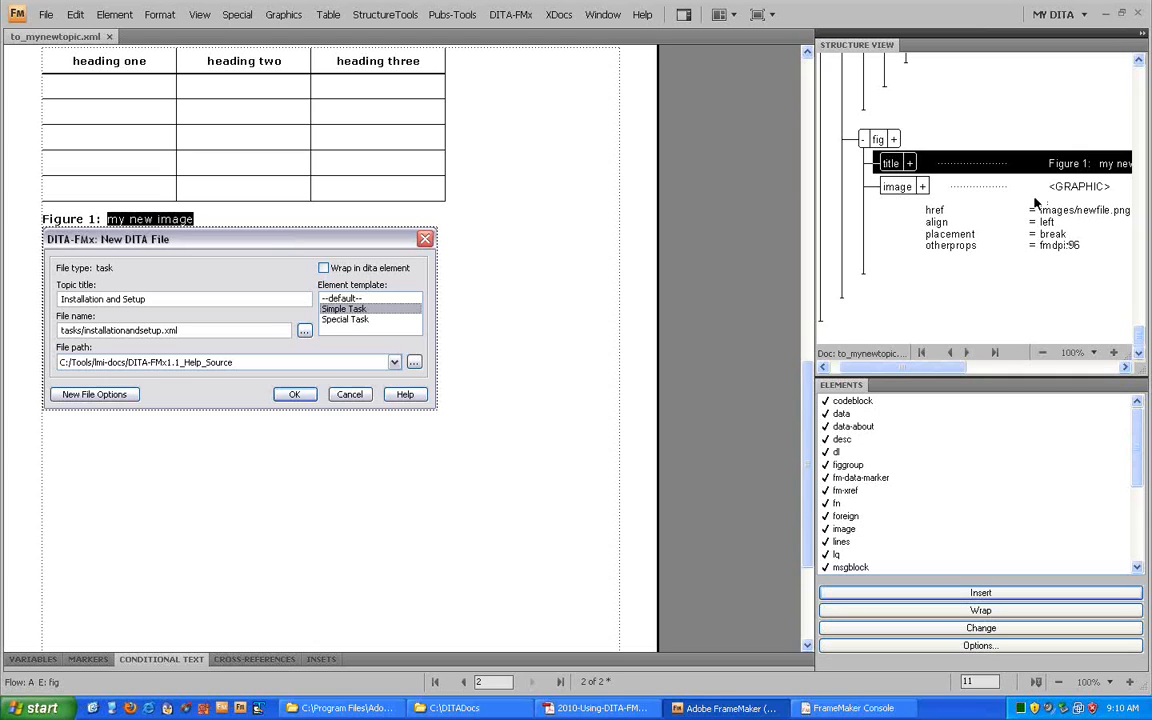
left_click(920, 187)
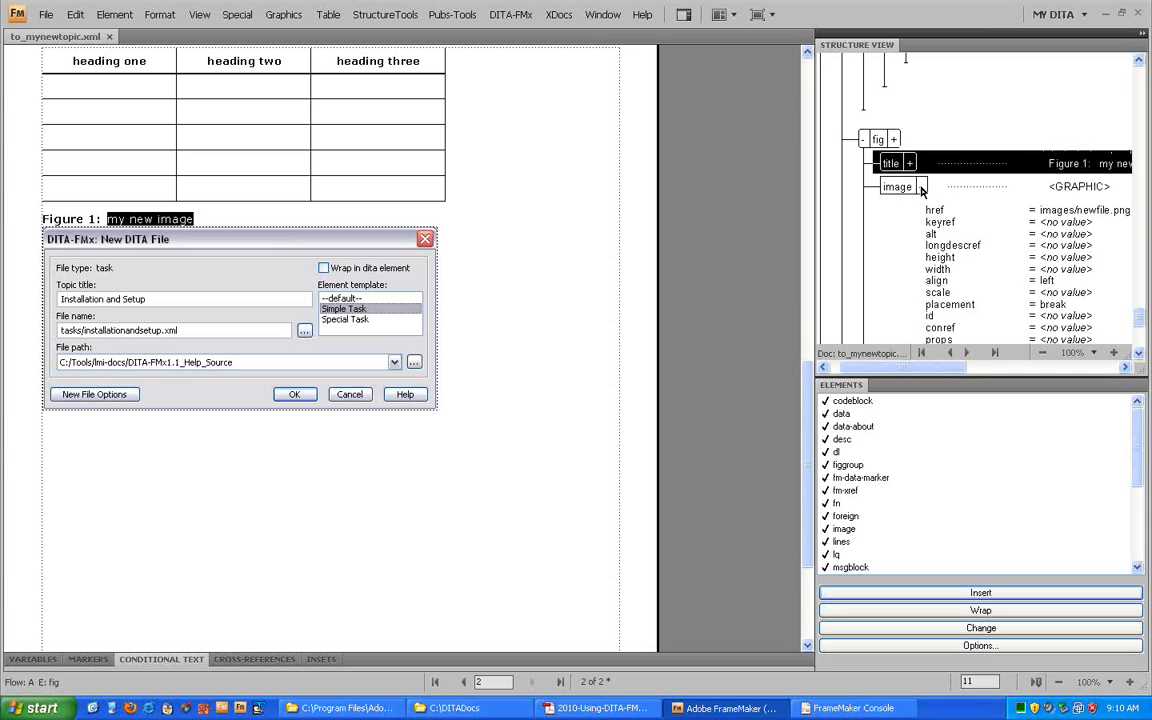
left_click(920, 187)
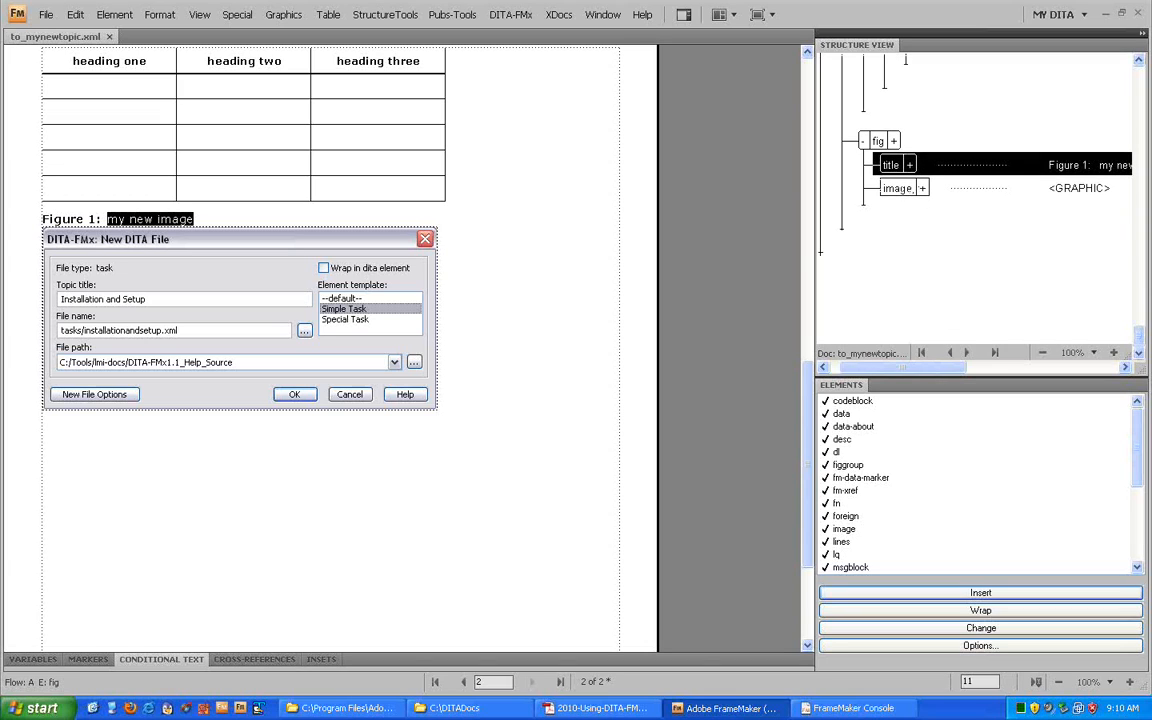
- Insert an fm-indexterm element at the start of the first body paragraph with the Index marker text "this:that:the other"
left_click_drag(1138, 336, 1127, 61)
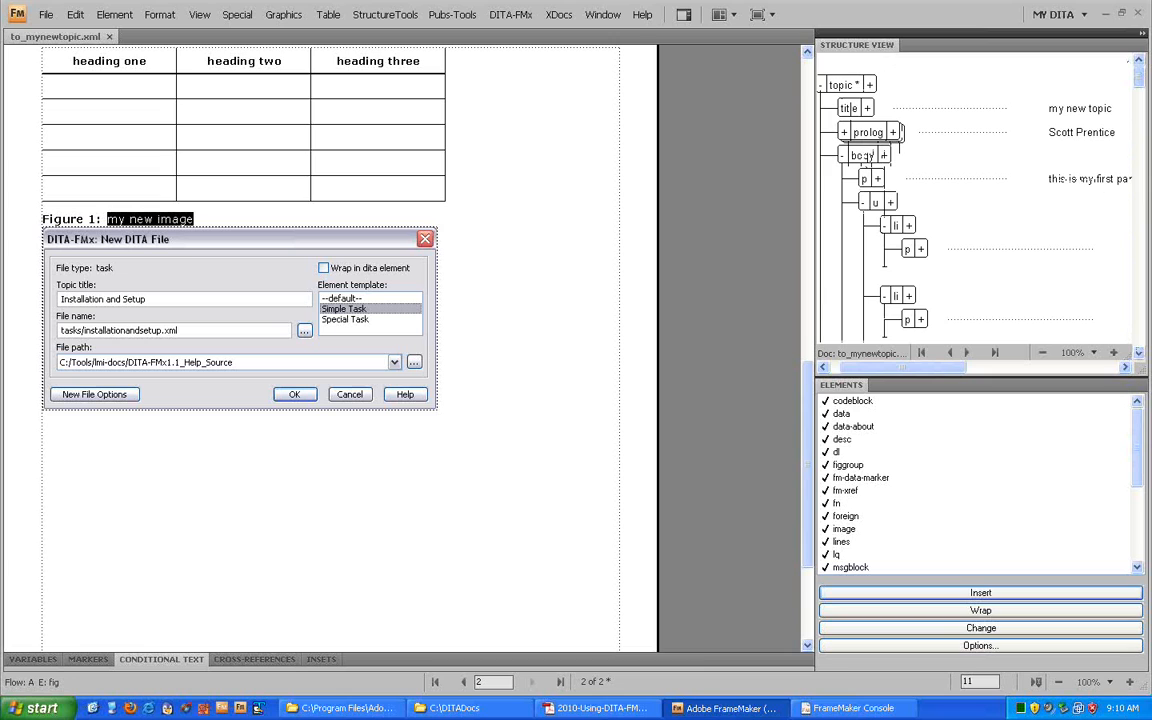
scroll(70, 300, "up", 10)
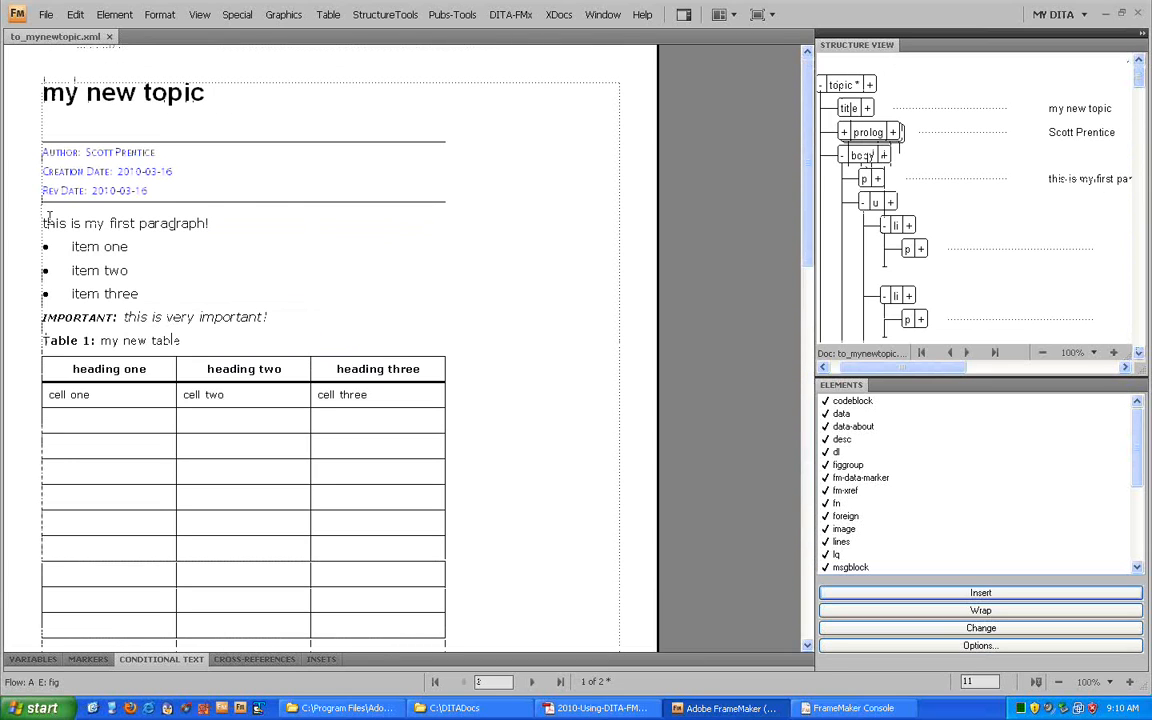
left_click(42, 223)
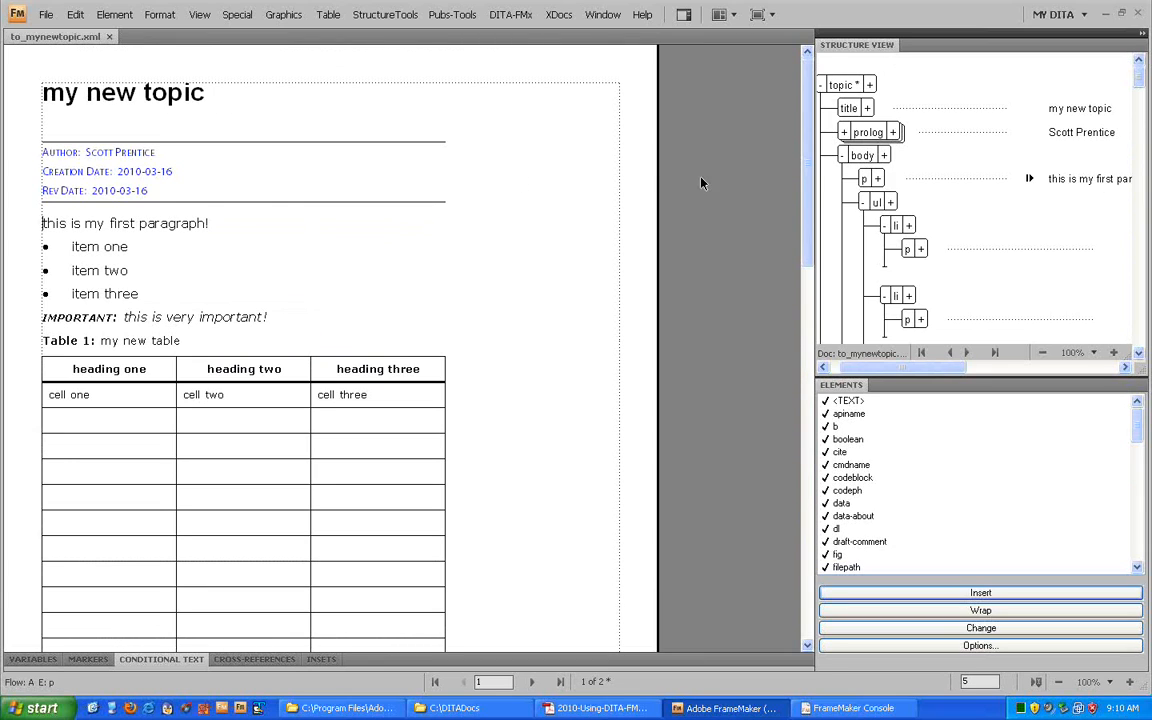
scroll(1120, 453, "down", 3)
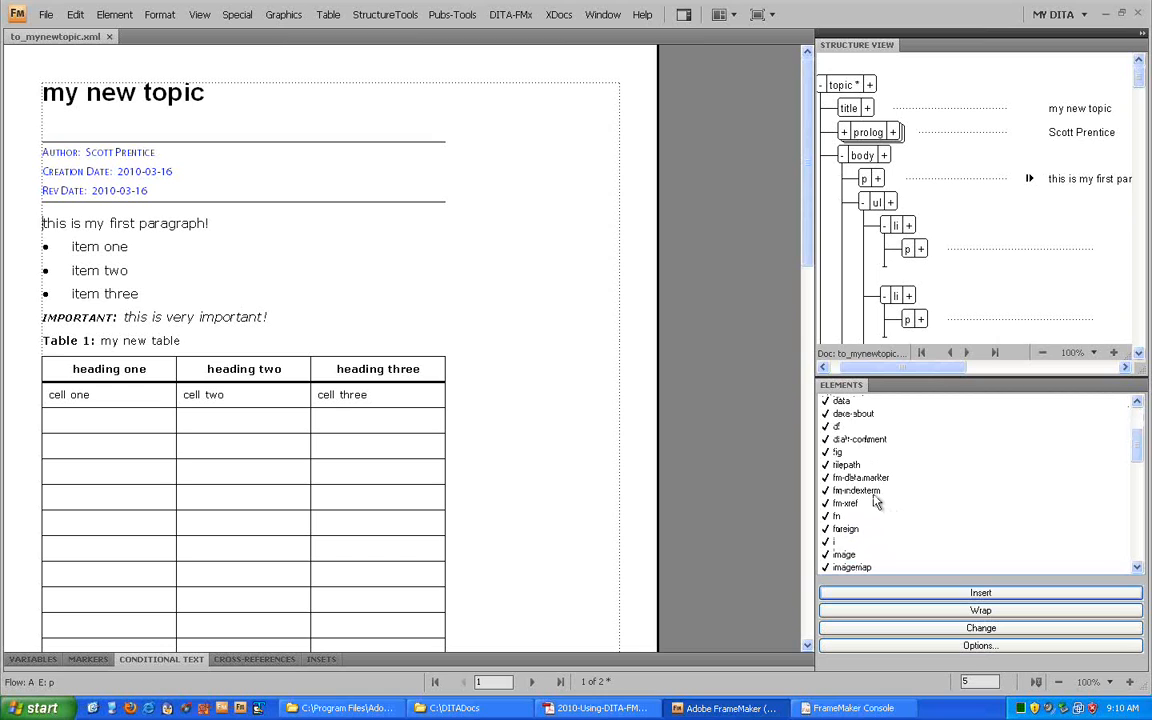
double_click(874, 496)
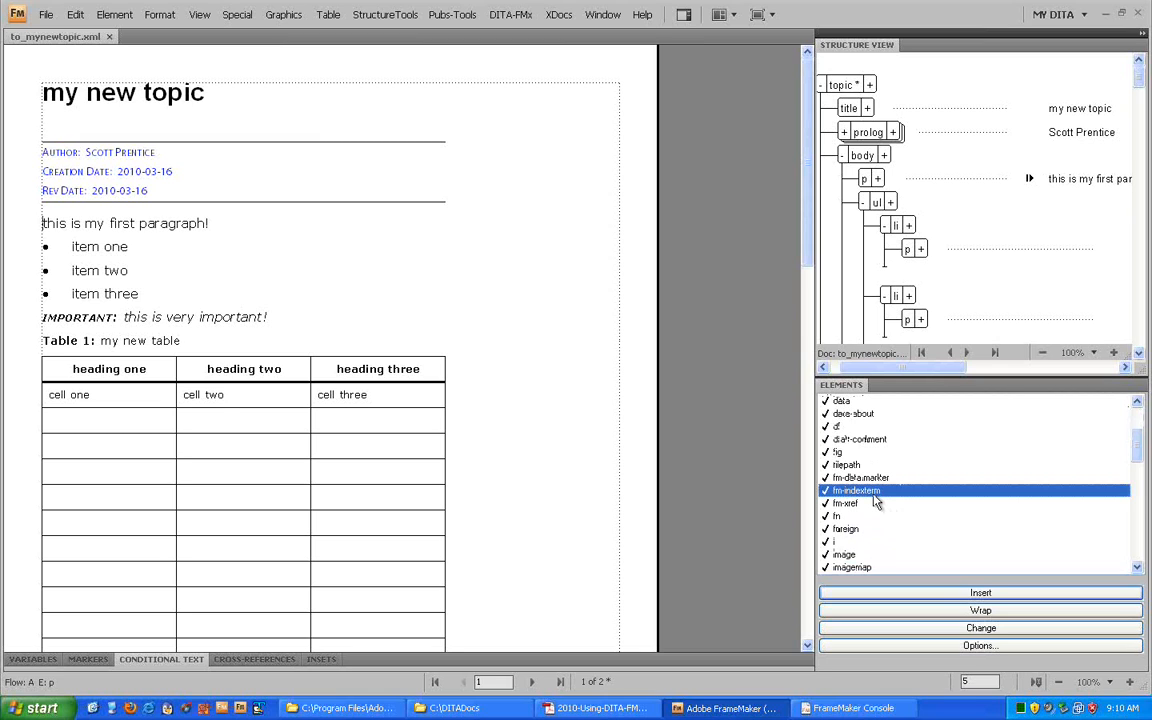
mouse_move(159, 79)
left_mouse_down()
mouse_move(219, 75)
mouse_move(437, 118)
mouse_move(517, 120)
left_mouse_up()
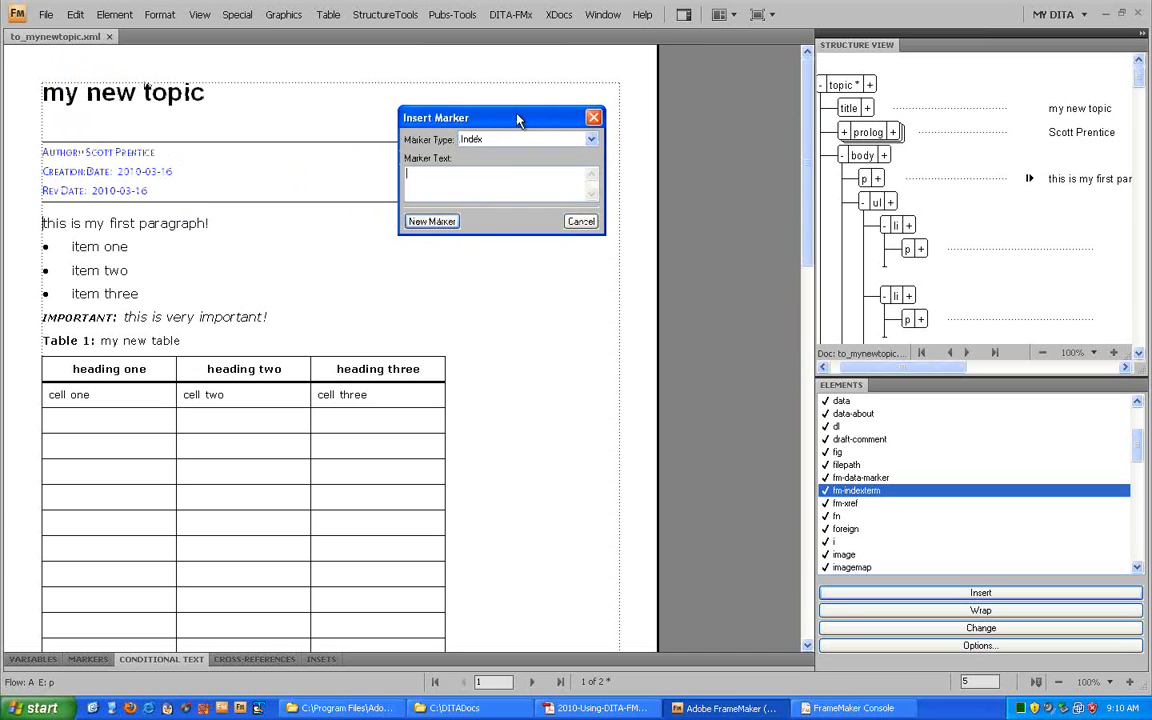
type("this;that;the other")
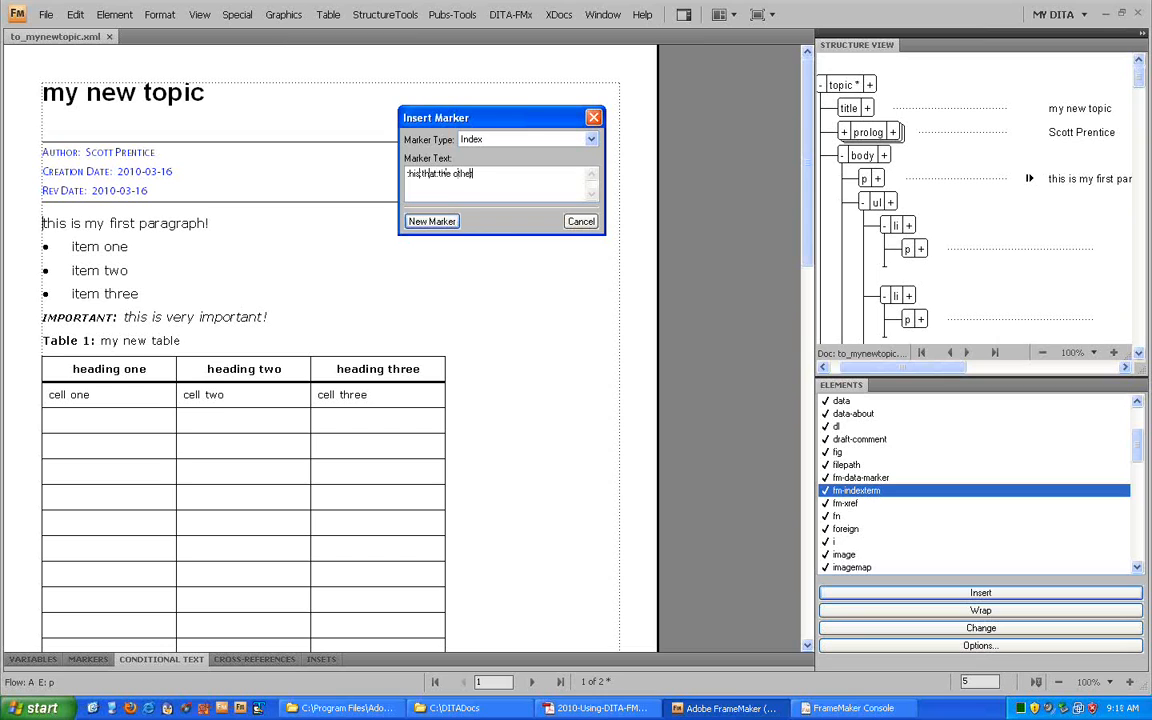
left_click(432, 222)
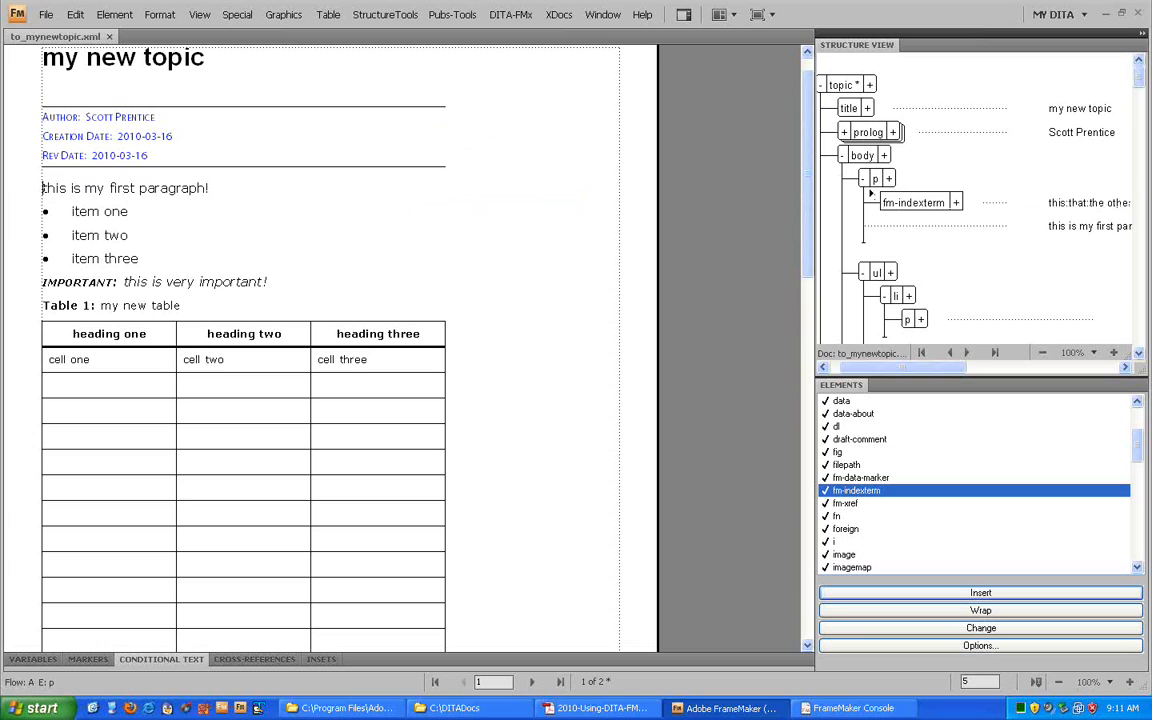
- Insert another fm-indexterm element at the same position with the marker text "<$nopage>old topic. <ix-see>See</>new topic"
double_click(856, 492)
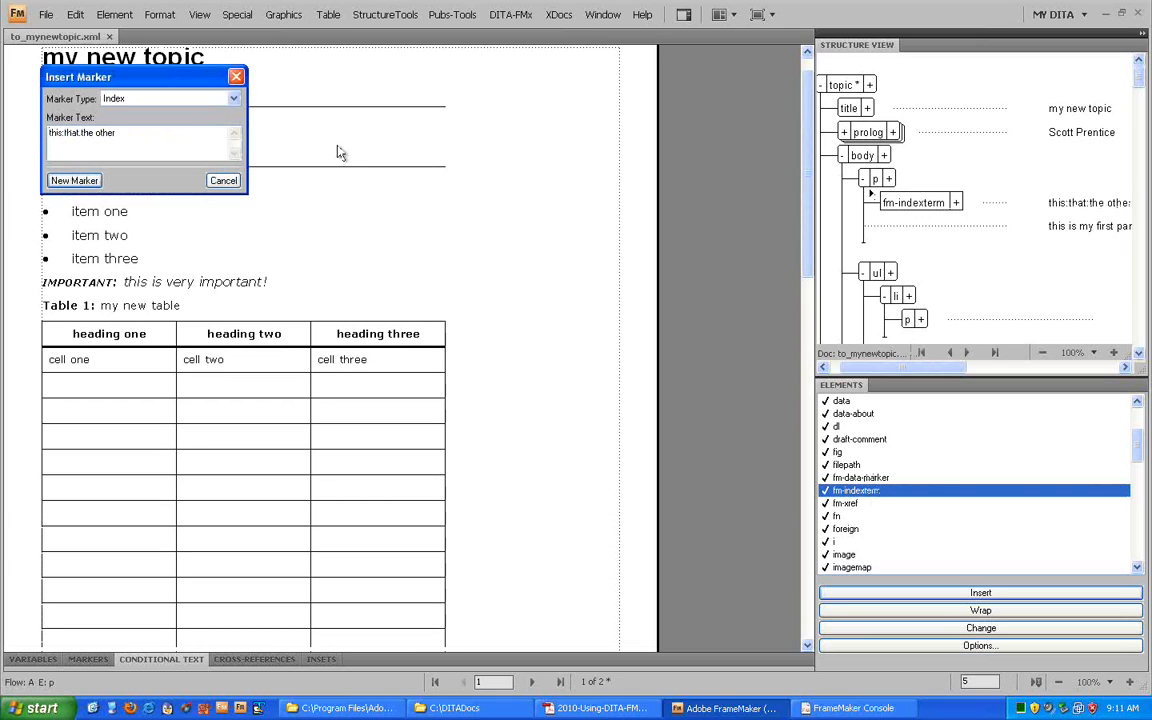
left_click_drag(125, 132, 35, 120)
type("<")
type("$nopage")
type(">")
type("old table")
type(". Se")
type("-see>")
type("Se")
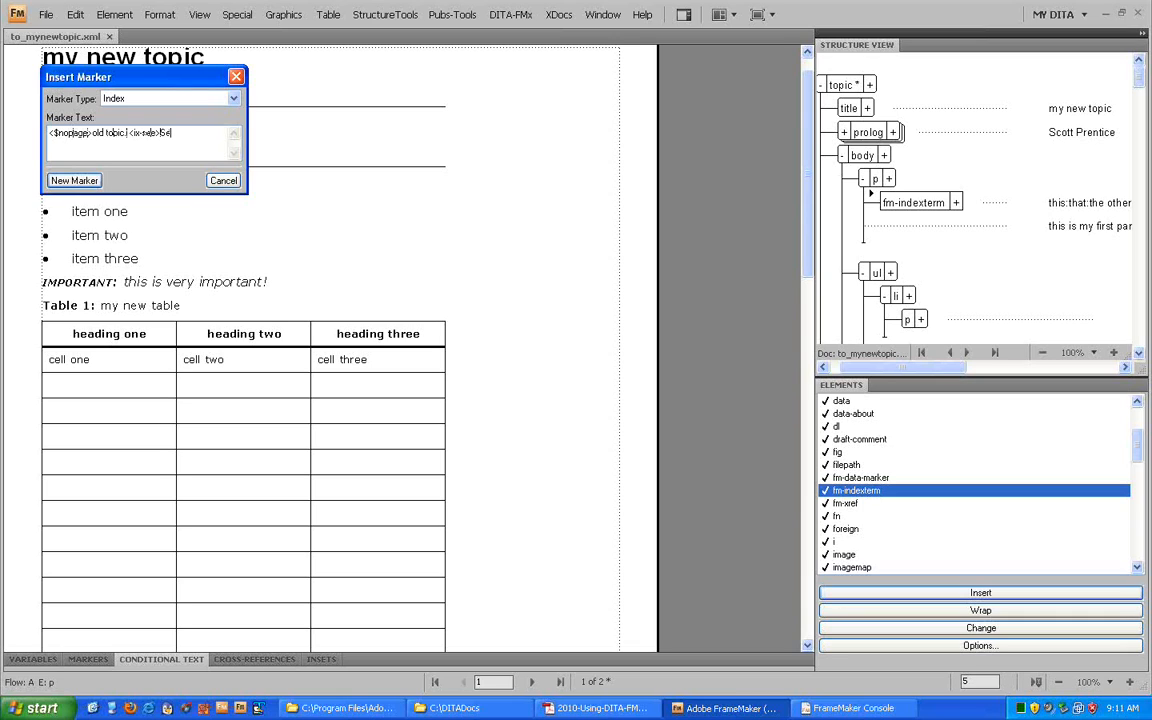
type("e</>new topic")
mouse_move(127, 136)
left_mouse_down()
mouse_move(165, 136)
mouse_move(130, 137)
left_mouse_up()
left_click(86, 181)
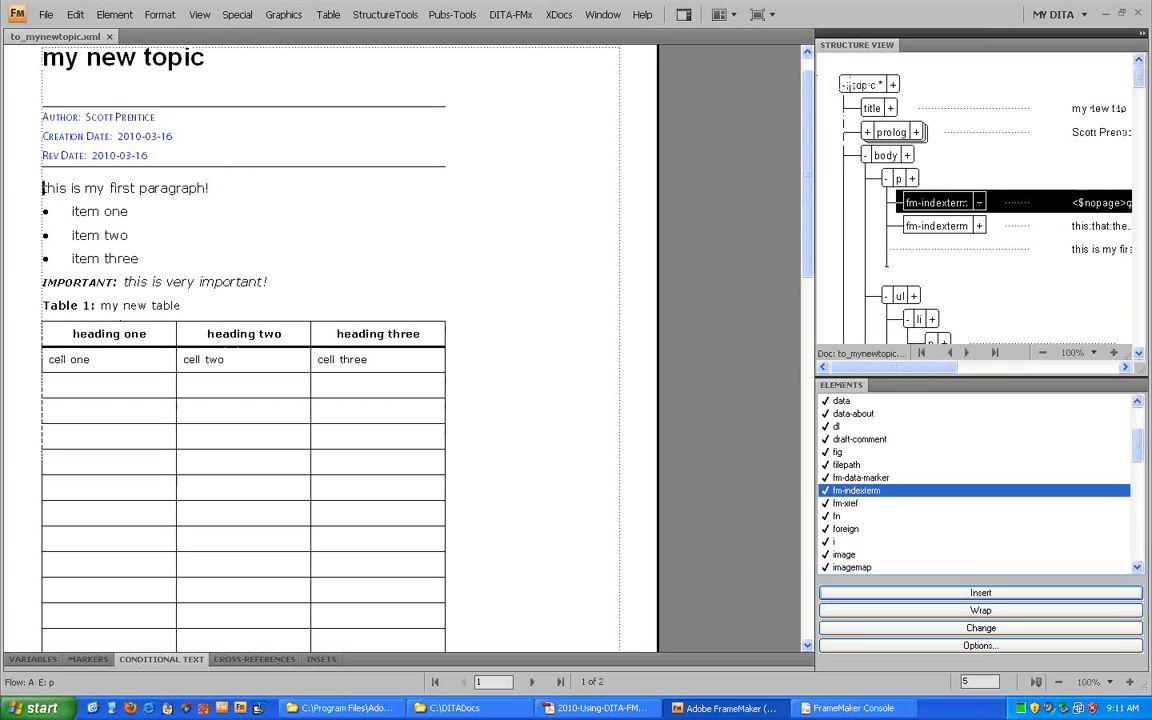
- Switch to the C:\DITADocs folder and open to_mynewtopic.xml from its demo subfolder in TextPad
key("alt+Tab")
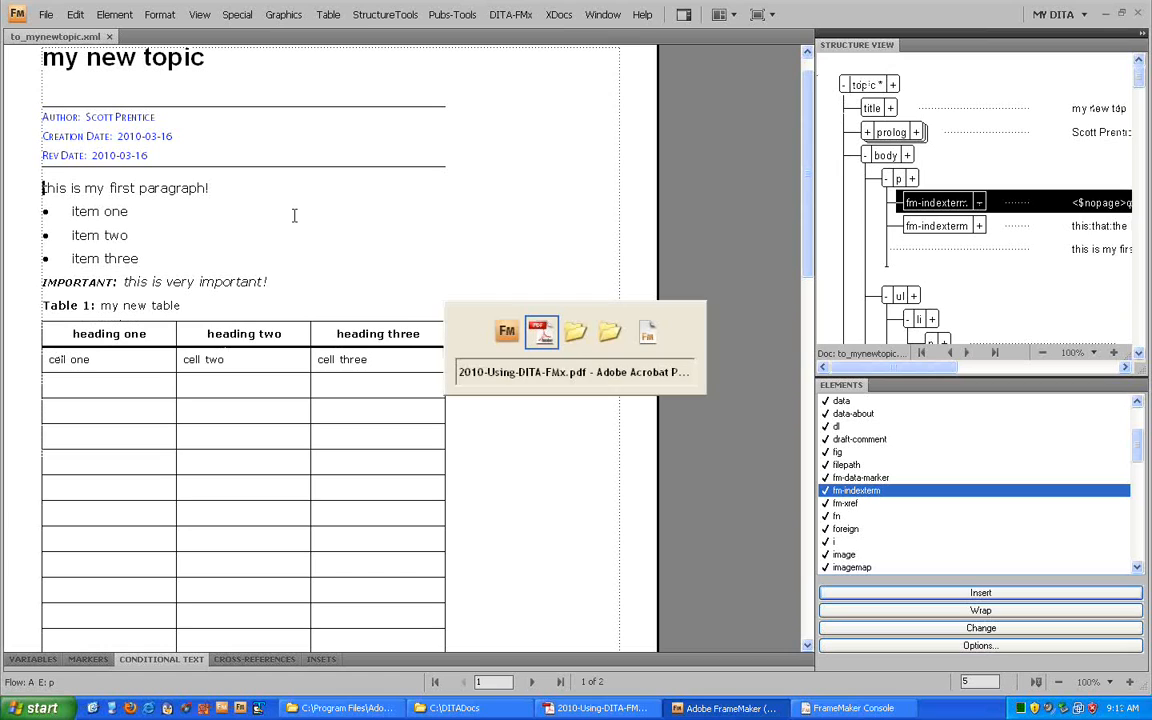
key("alt+Tab")
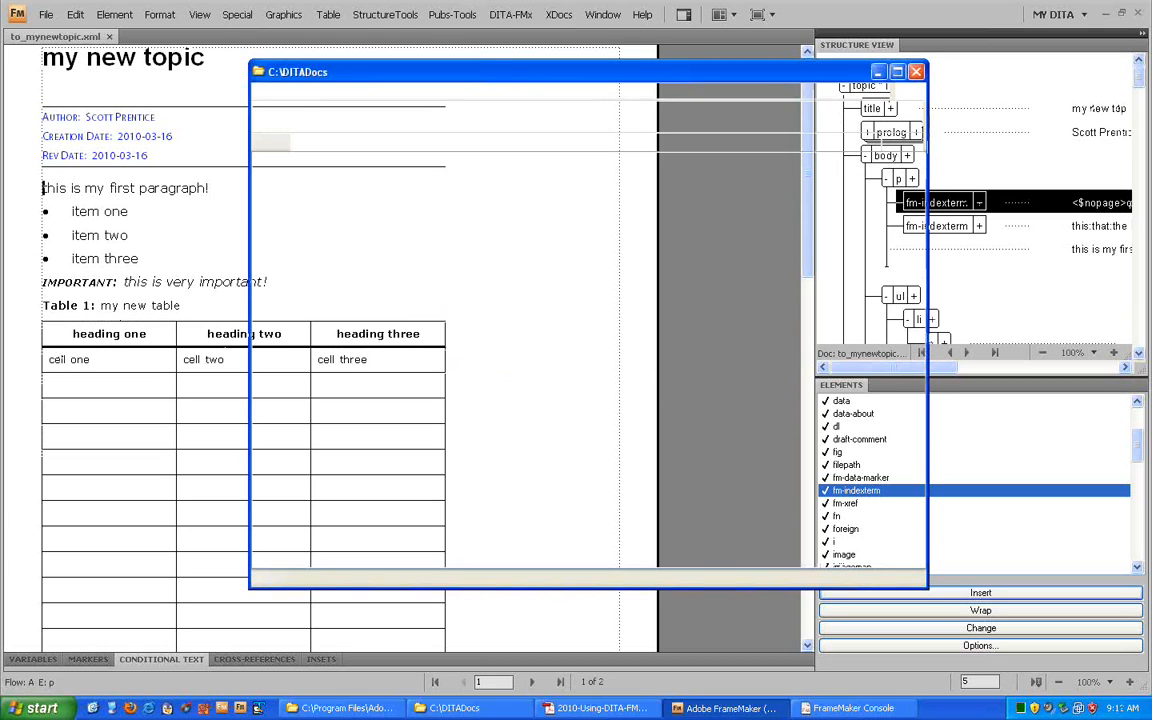
left_click(281, 177)
double_click(281, 177)
left_click(293, 205)
right_click(292, 204)
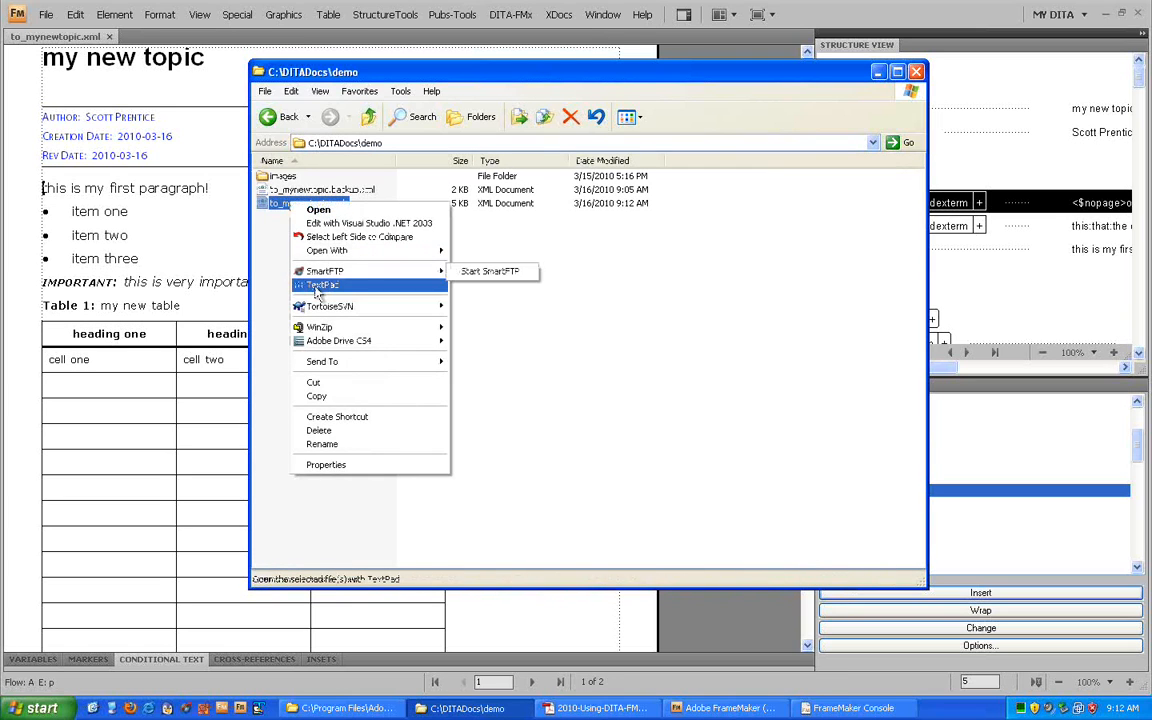
left_click(318, 285)
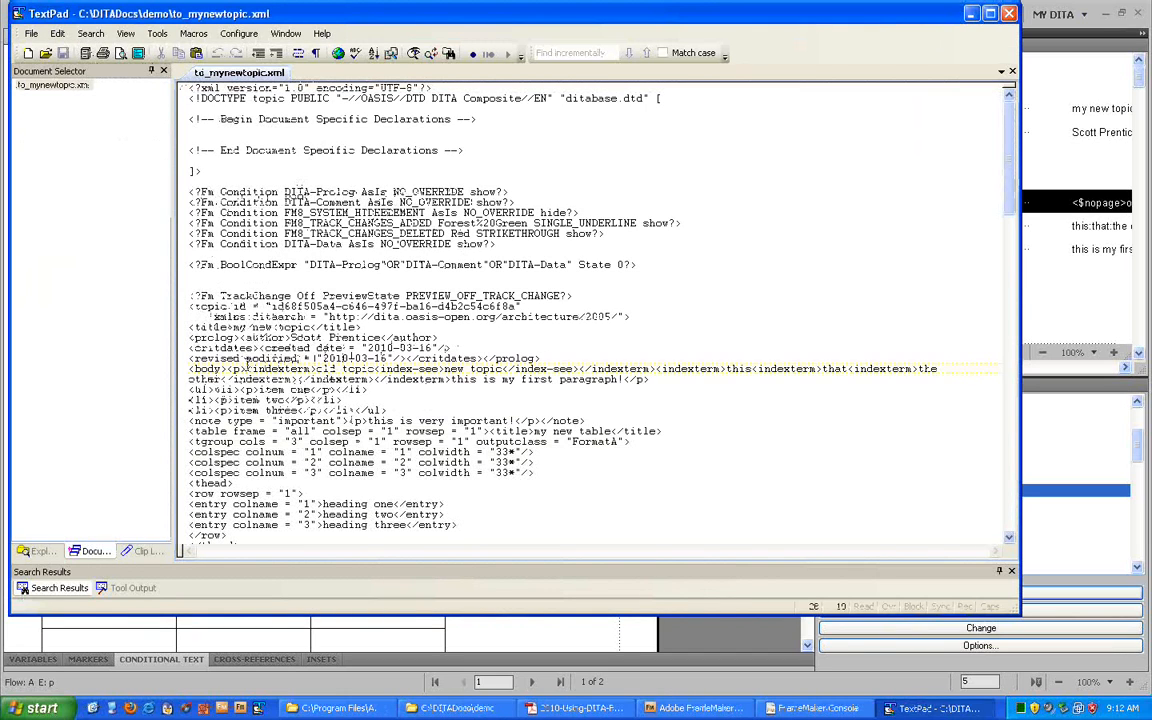
- Set the "old topic" indexterm element apart on its own line in the XML source with blank lines around it
left_click(251, 368)
key("Return")
key("Return")
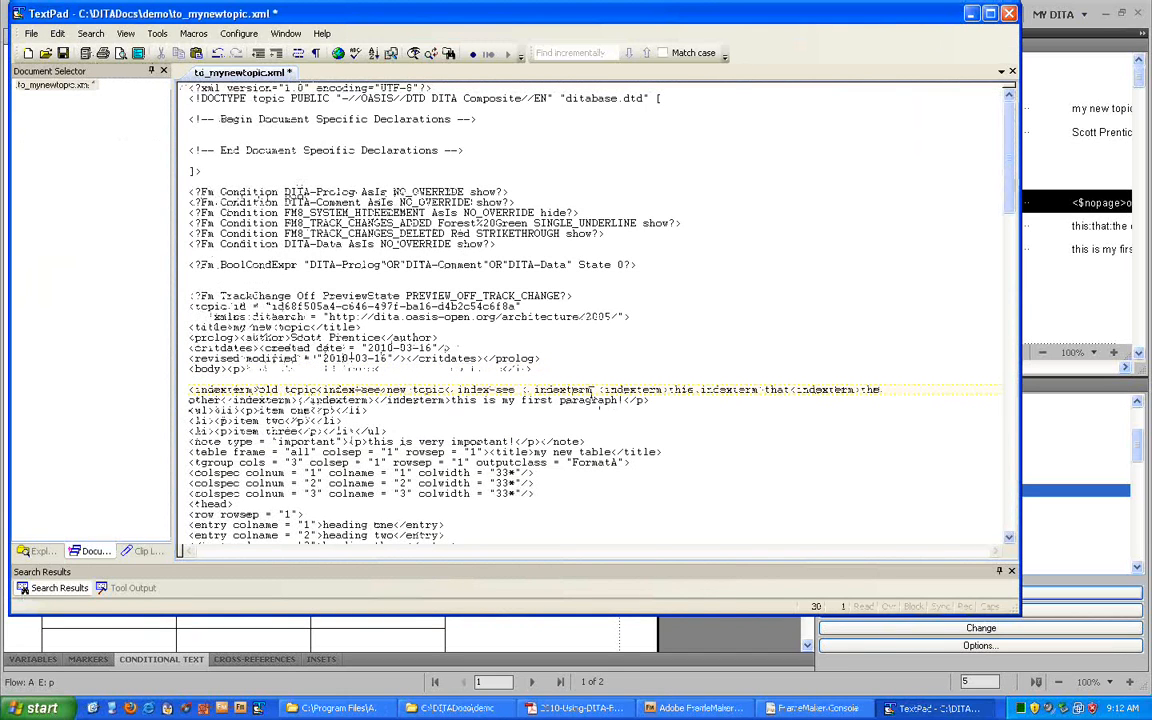
left_click(598, 390)
key("Return")
key("Return")
key("Up")
key("Up")
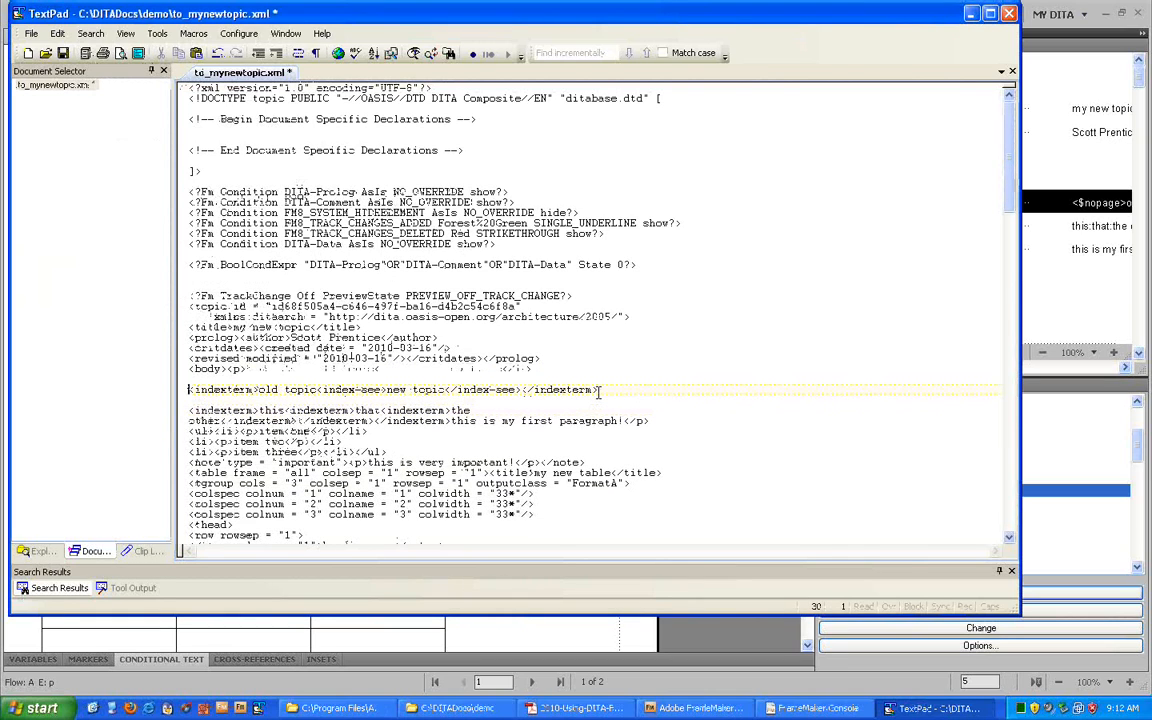
- Join the nested "this, that, the other" indexterm elements on one line and move the paragraph text below them
left_click(545, 410)
key("Delete")
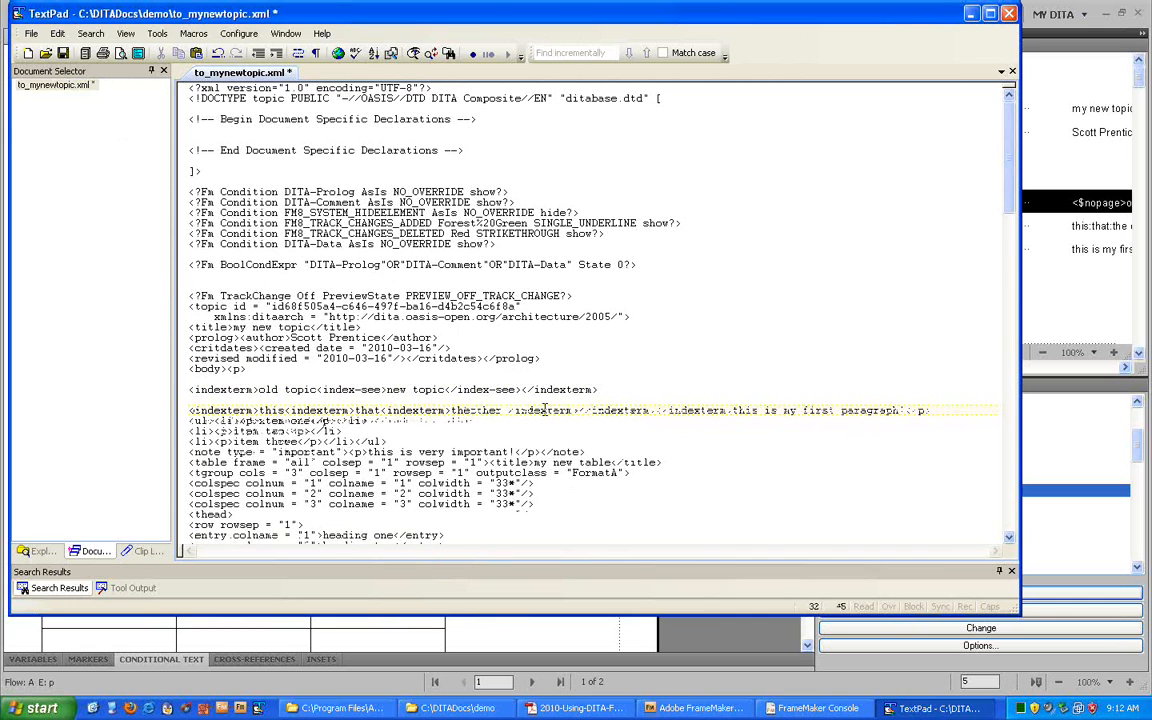
left_click(737, 410)
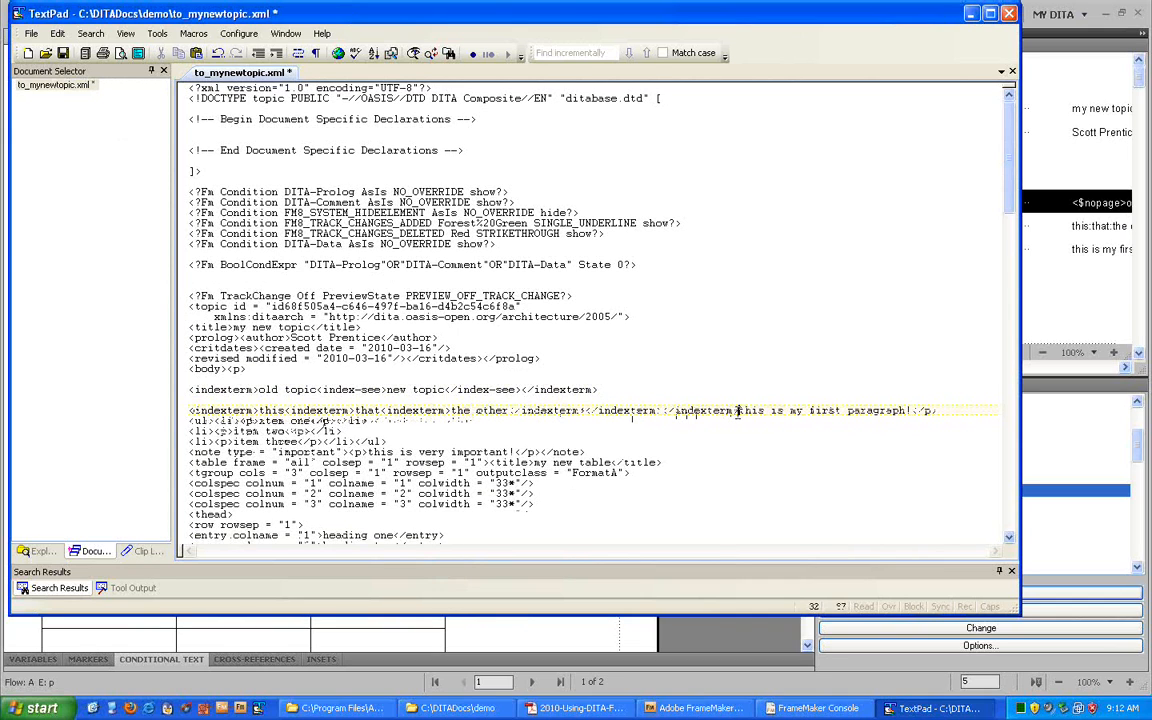
key("Return")
key("Return")
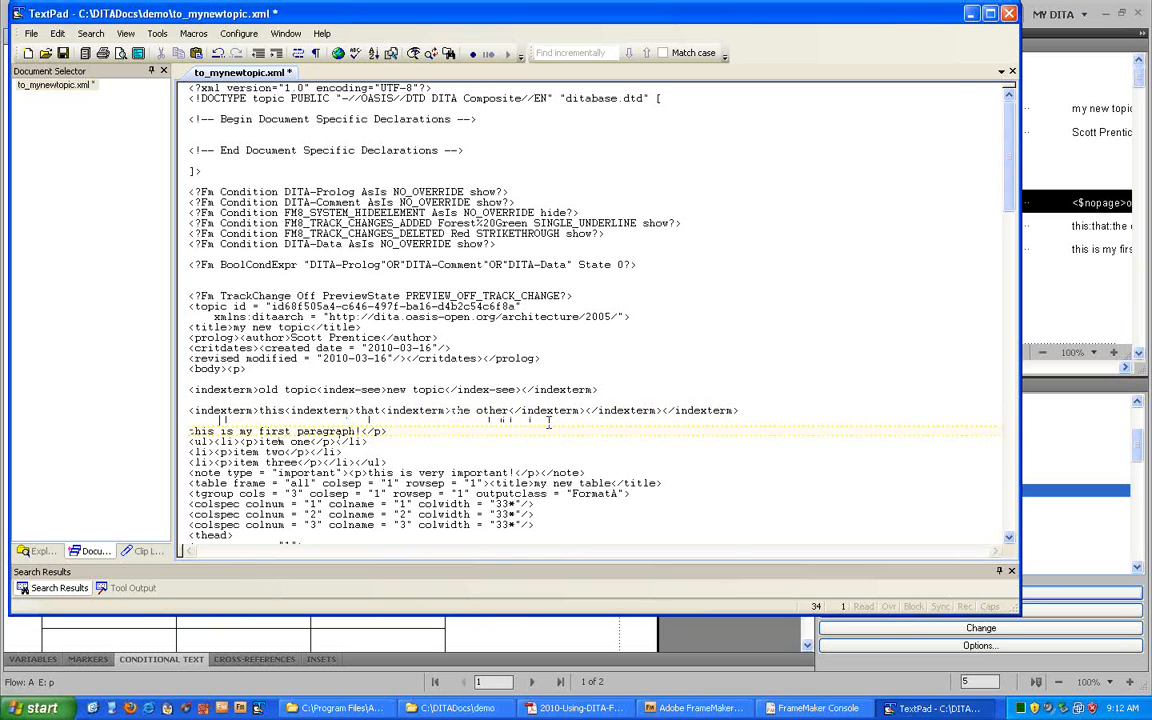
- Close TextPad without saving the XML changes and return to the topic in FrameMaker
left_click(1010, 14)
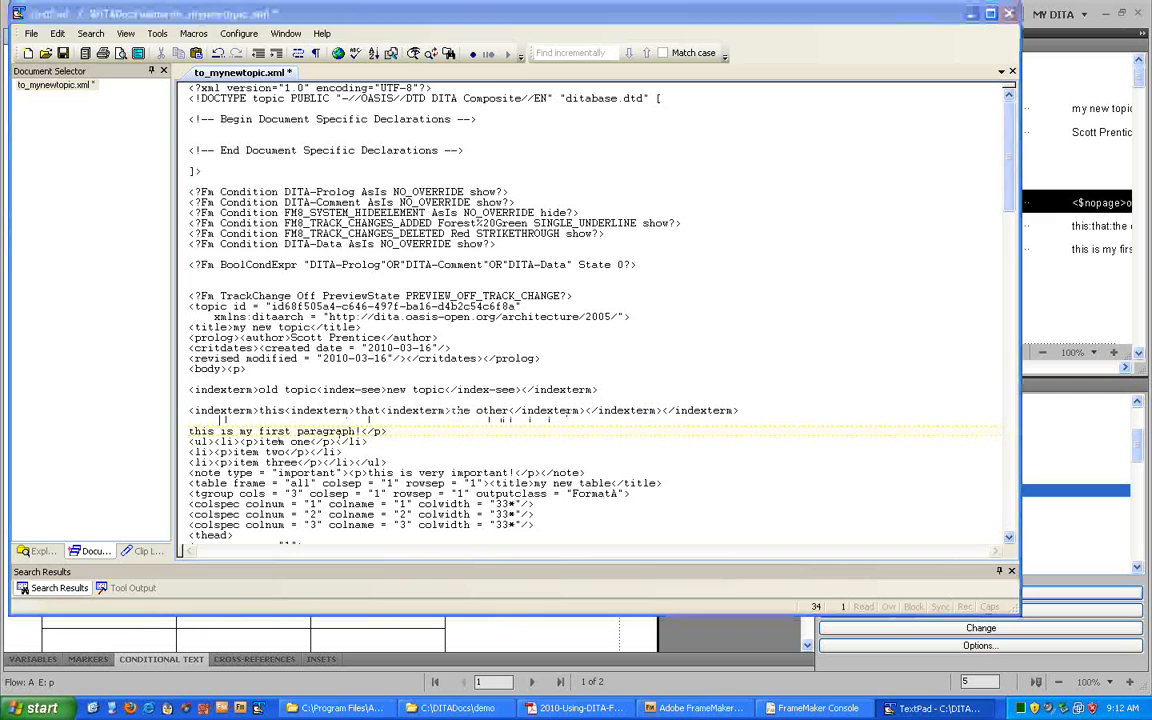
left_click(463, 305)
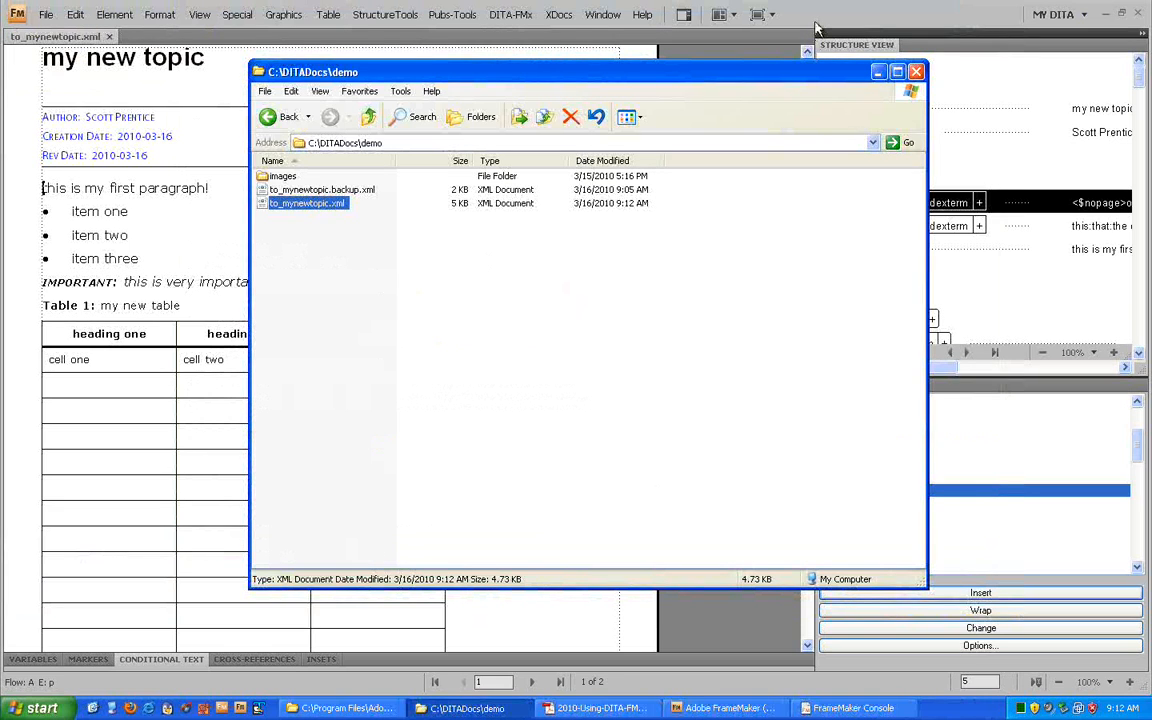
key("alt+Tab")
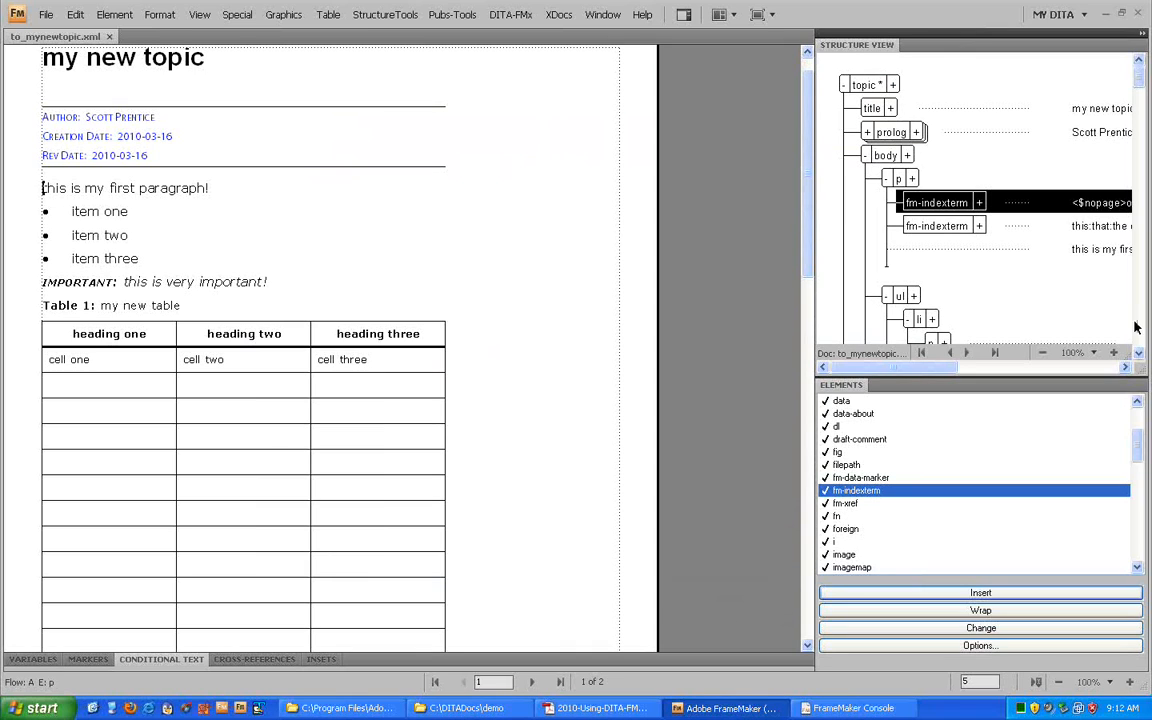
- Select the ul element below the first paragraph and look it up in the DITA Language Specification
scroll(972, 214, "down", 3)
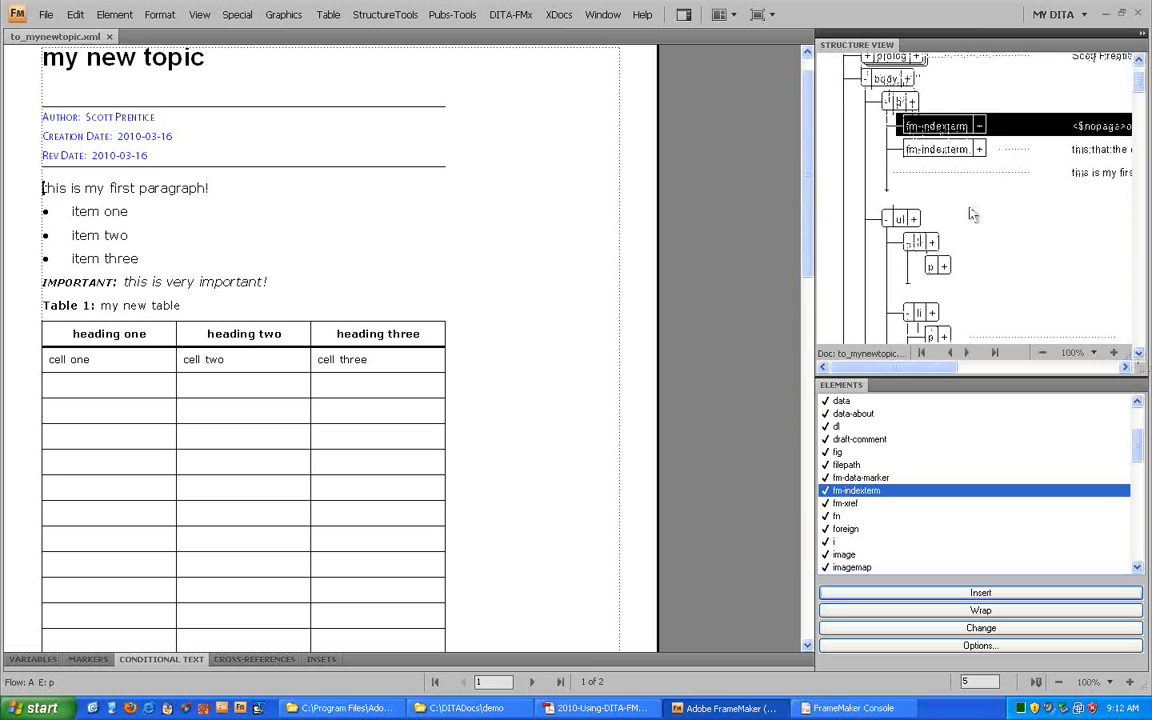
left_click(901, 220)
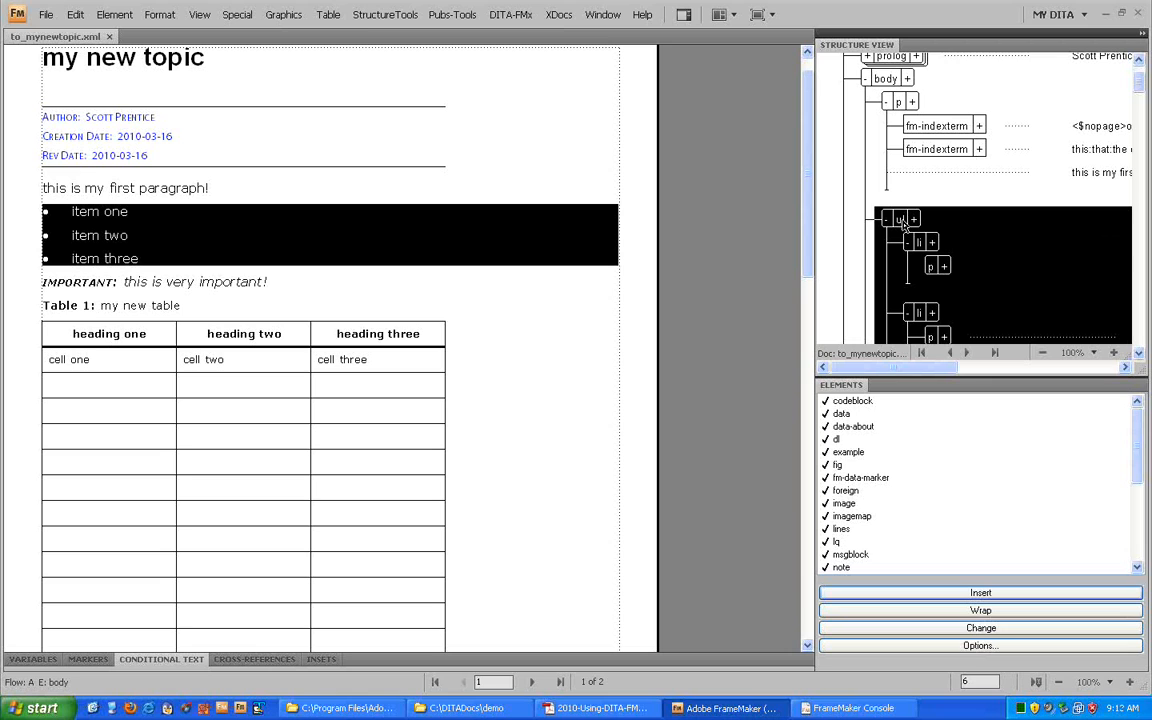
key("F1")
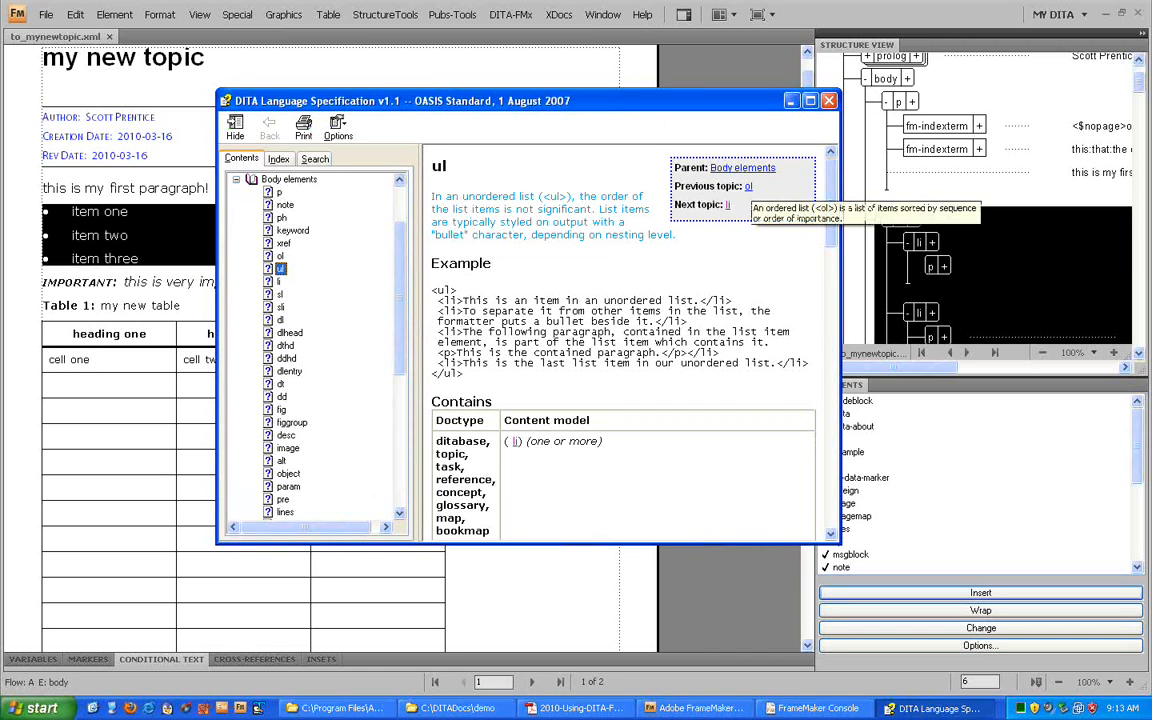
- Look up the second fm-indexterm element in the DITA Language Specification and close the reference
left_click(925, 150)
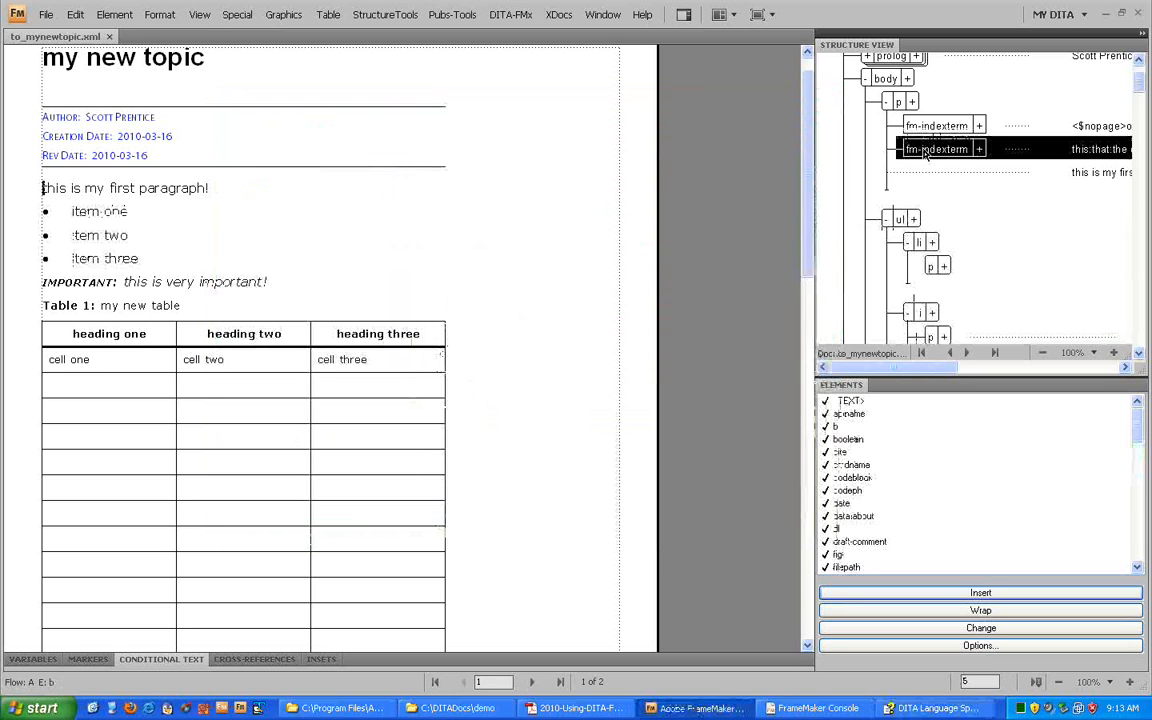
key("ctrl+F1")
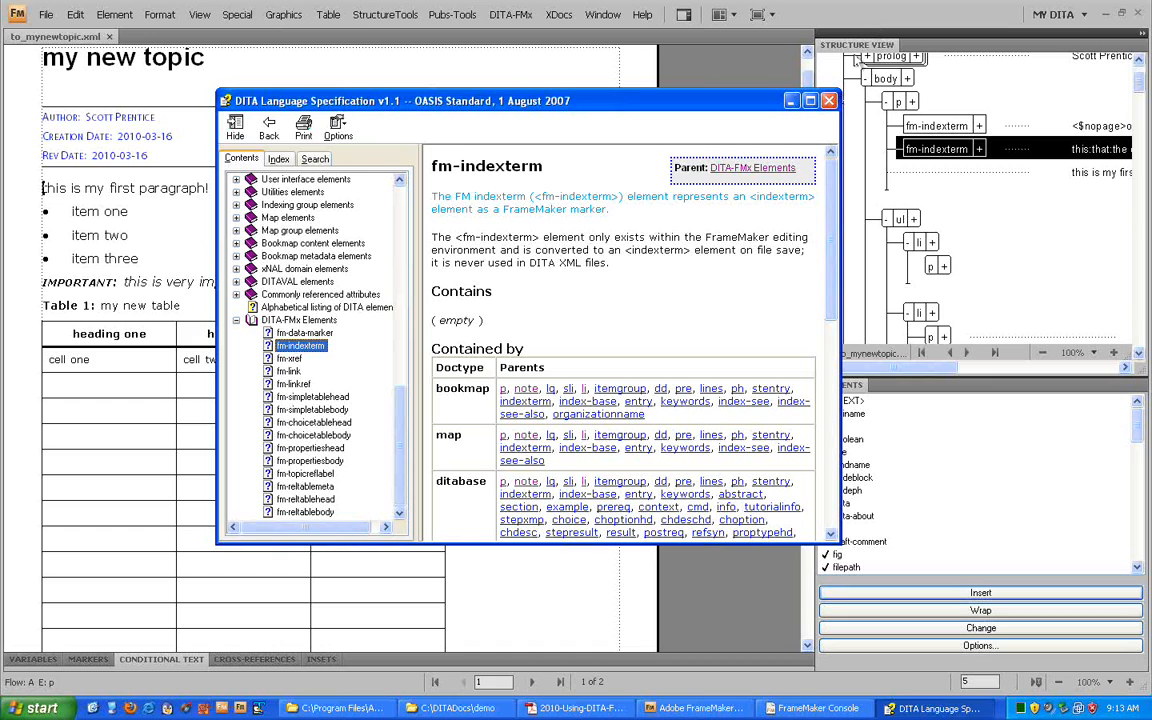
left_click(829, 101)
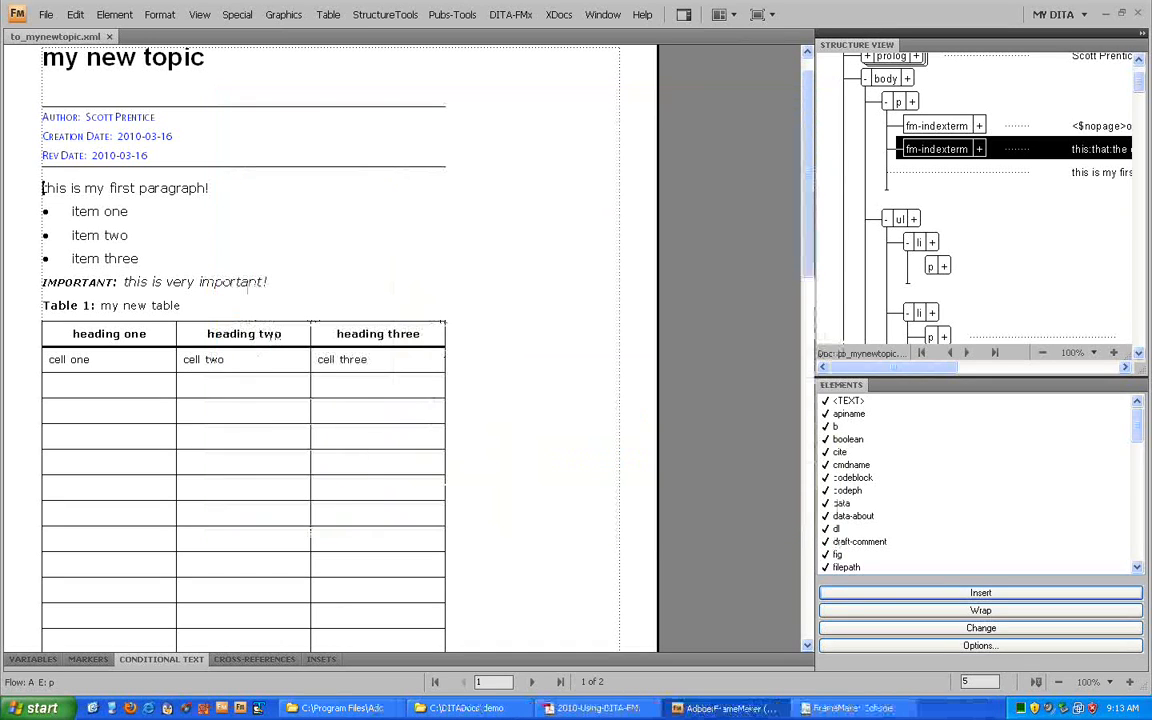
- Create a new DITA task file titled "my new task" from the "simple task" element template
left_click(500, 201)
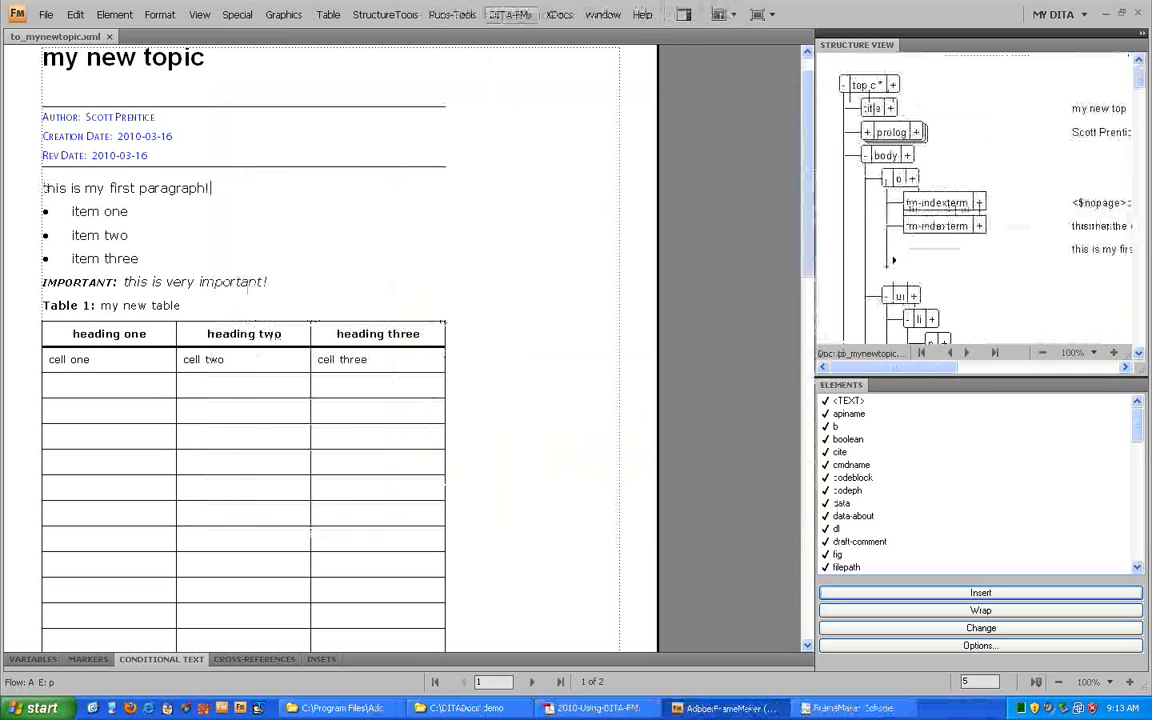
left_click(508, 16)
mouse_move(600, 32)
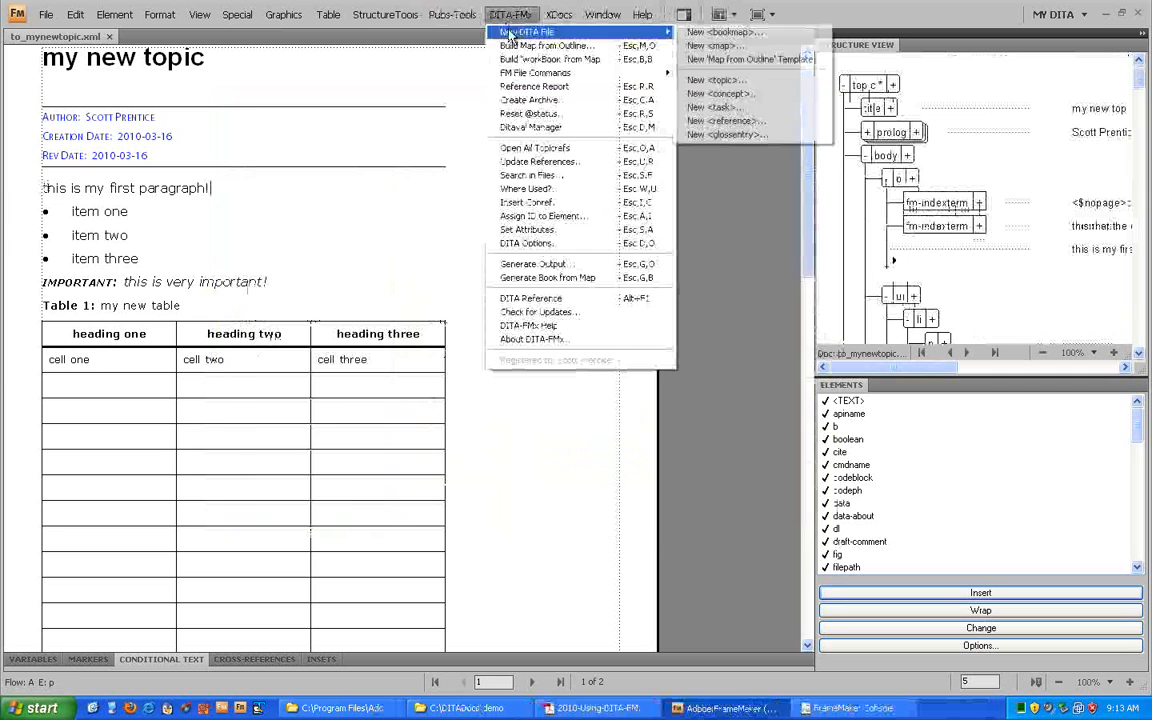
left_click(714, 108)
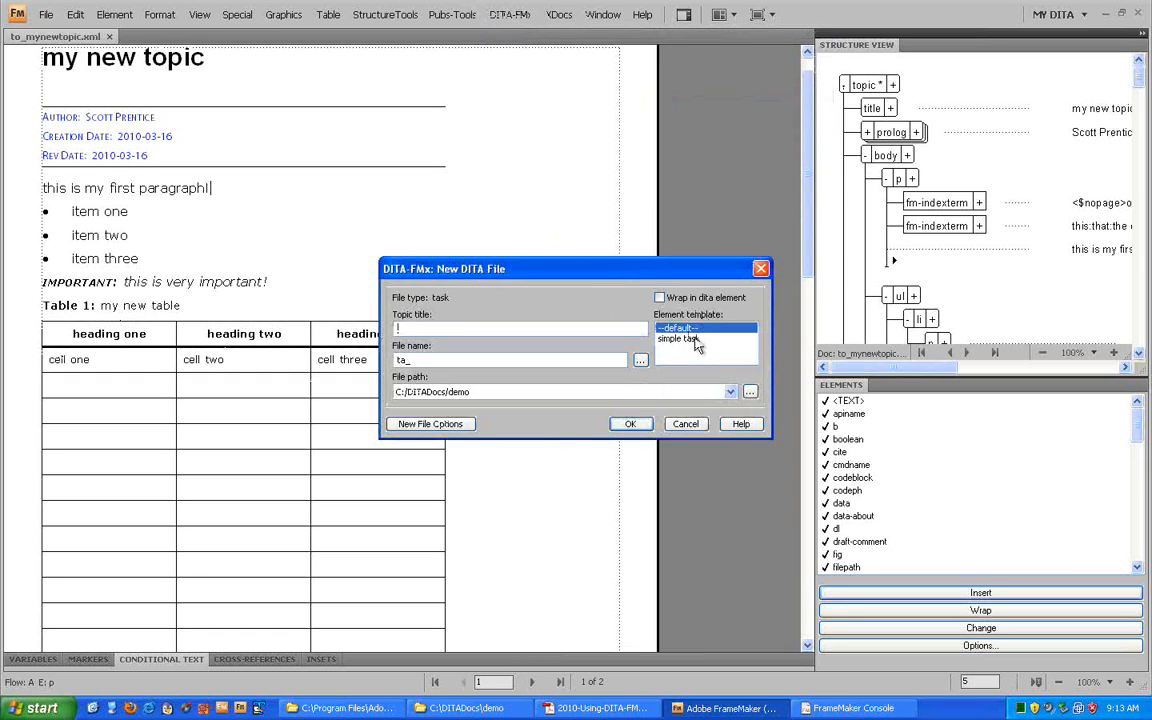
left_click(690, 339)
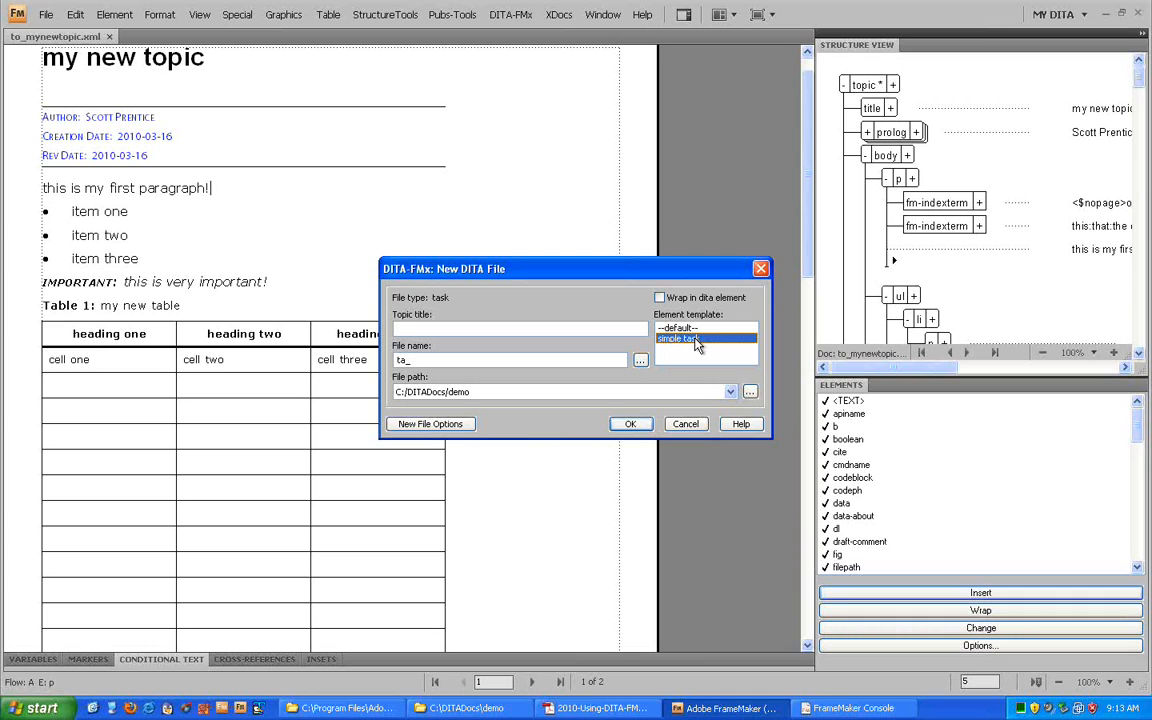
left_click(617, 327)
type("my new task")
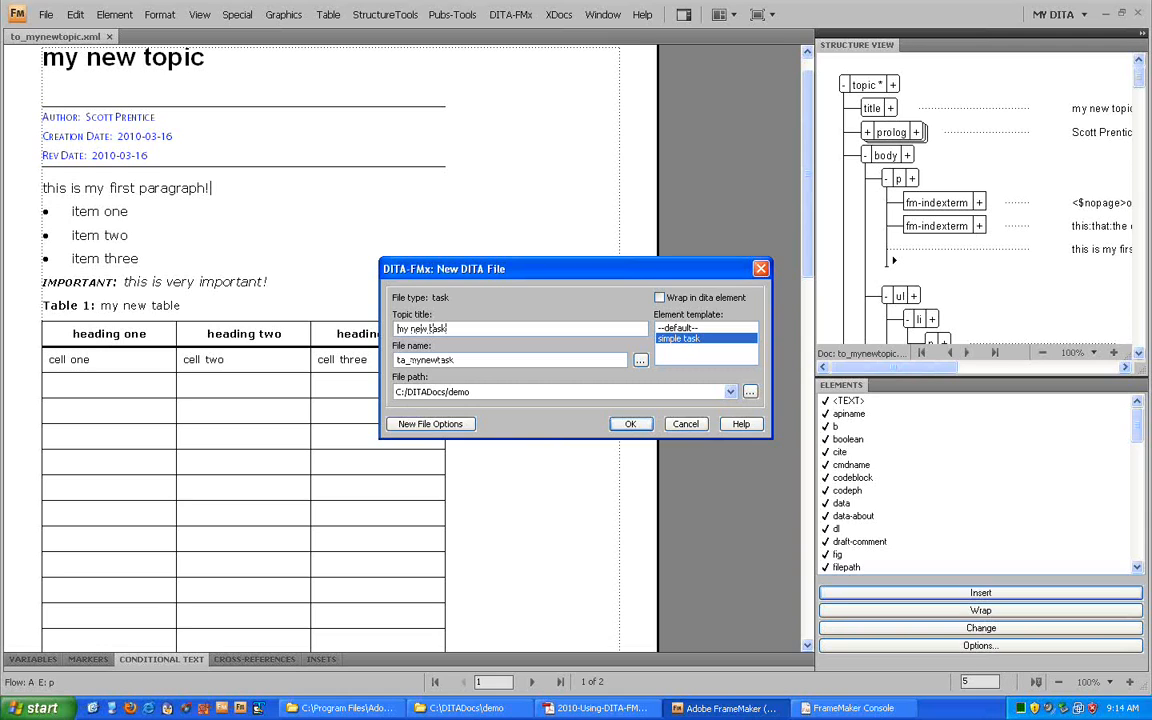
left_click(633, 425)
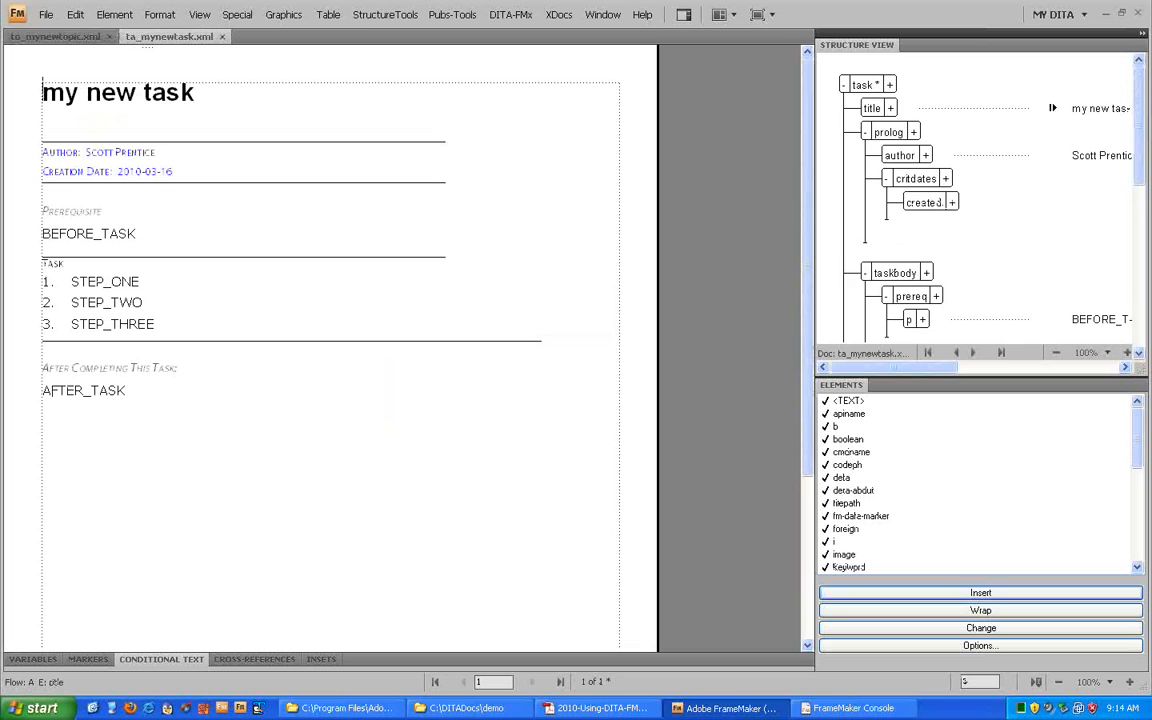
- Collapse the new task's prolog, select its taskbody to examine the template content, and place the cursor in STEP_ONE
left_click(866, 132)
left_click(886, 157)
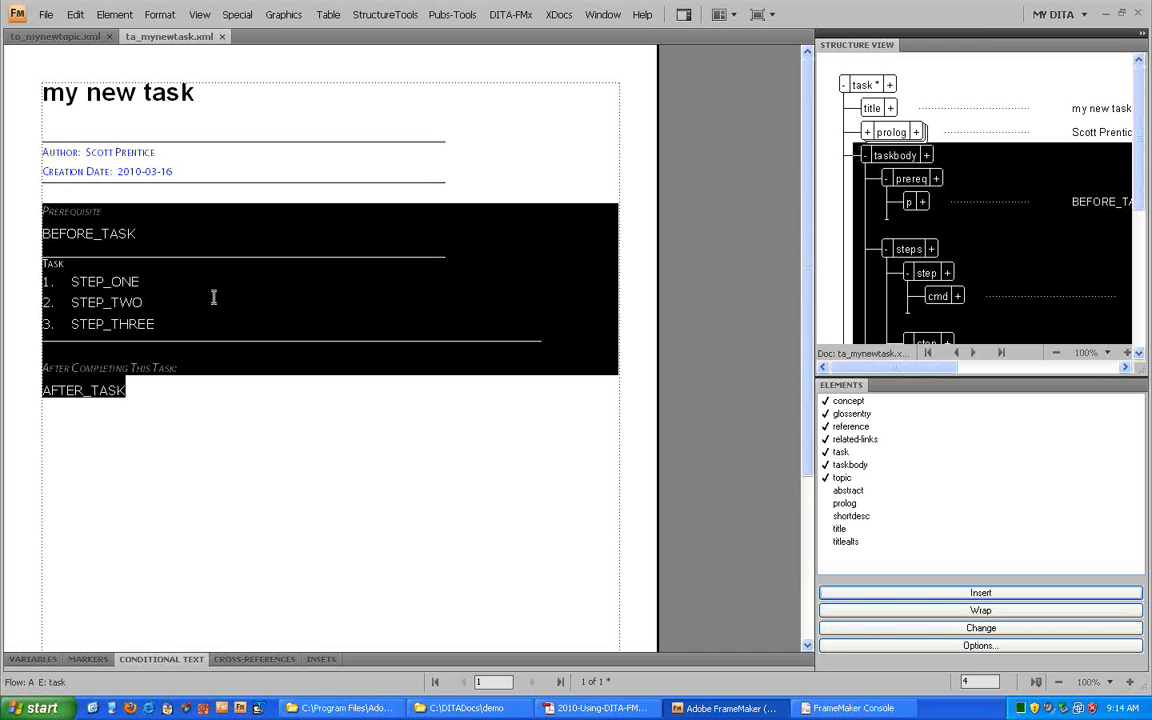
left_click(118, 282)
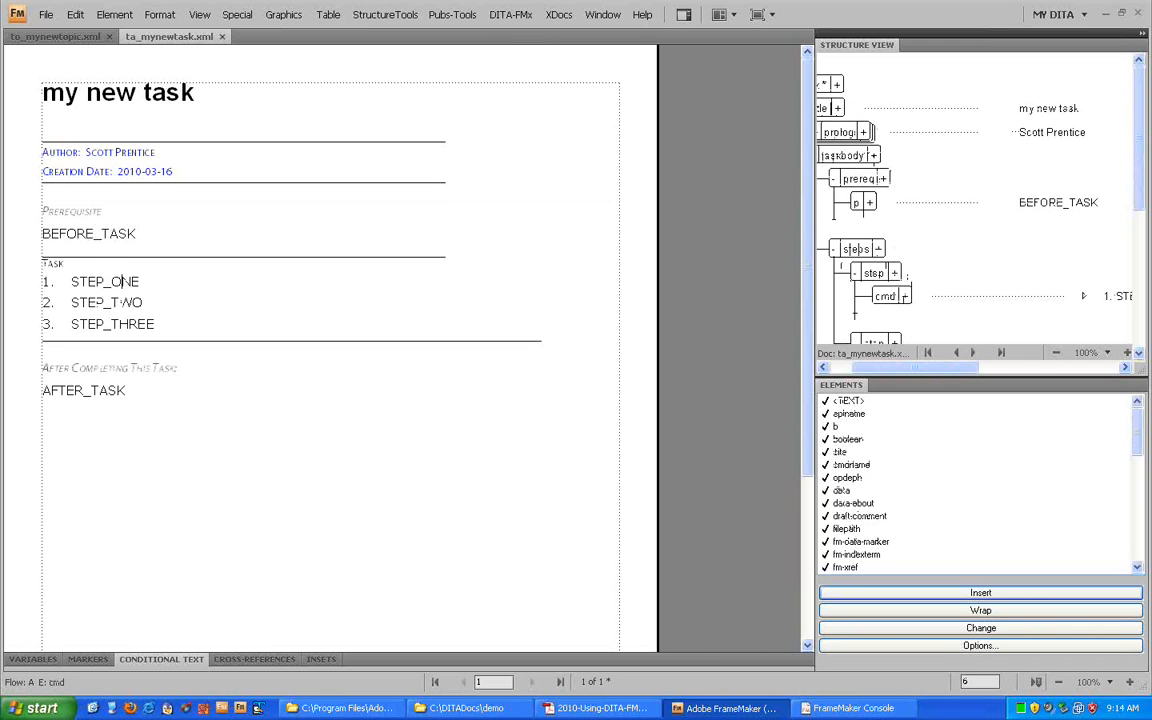
- Create a new DITA map titled "my map" with the file name mymap
left_click(513, 15)
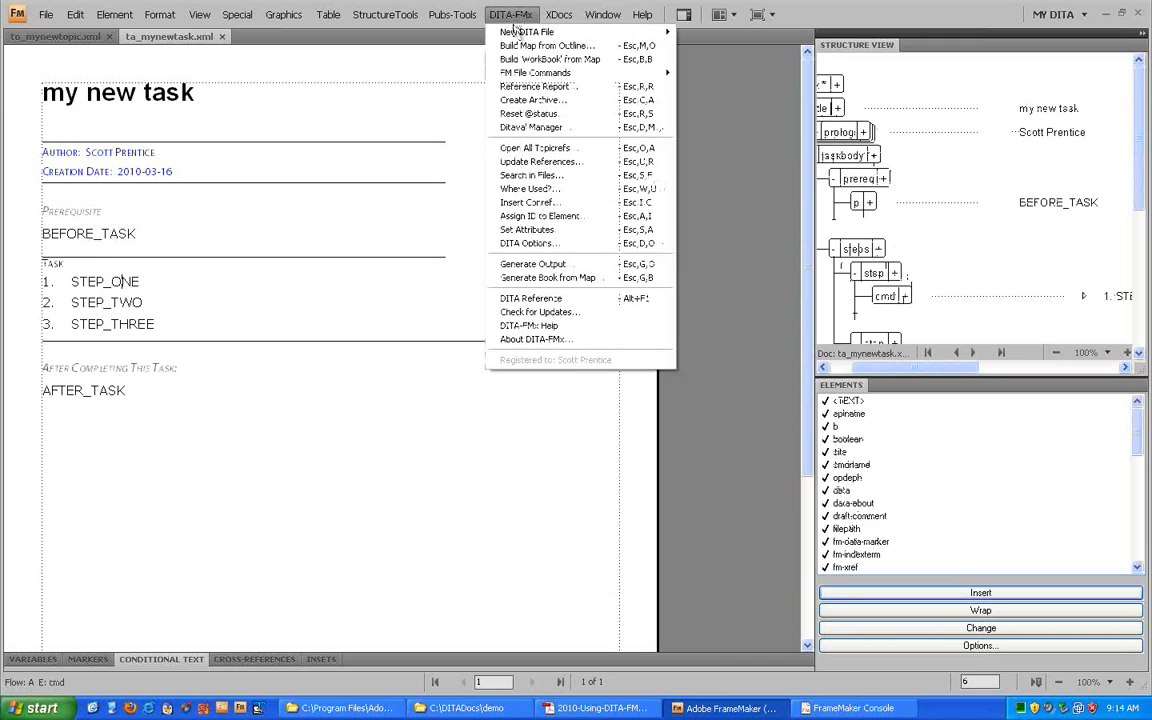
mouse_move(514, 38)
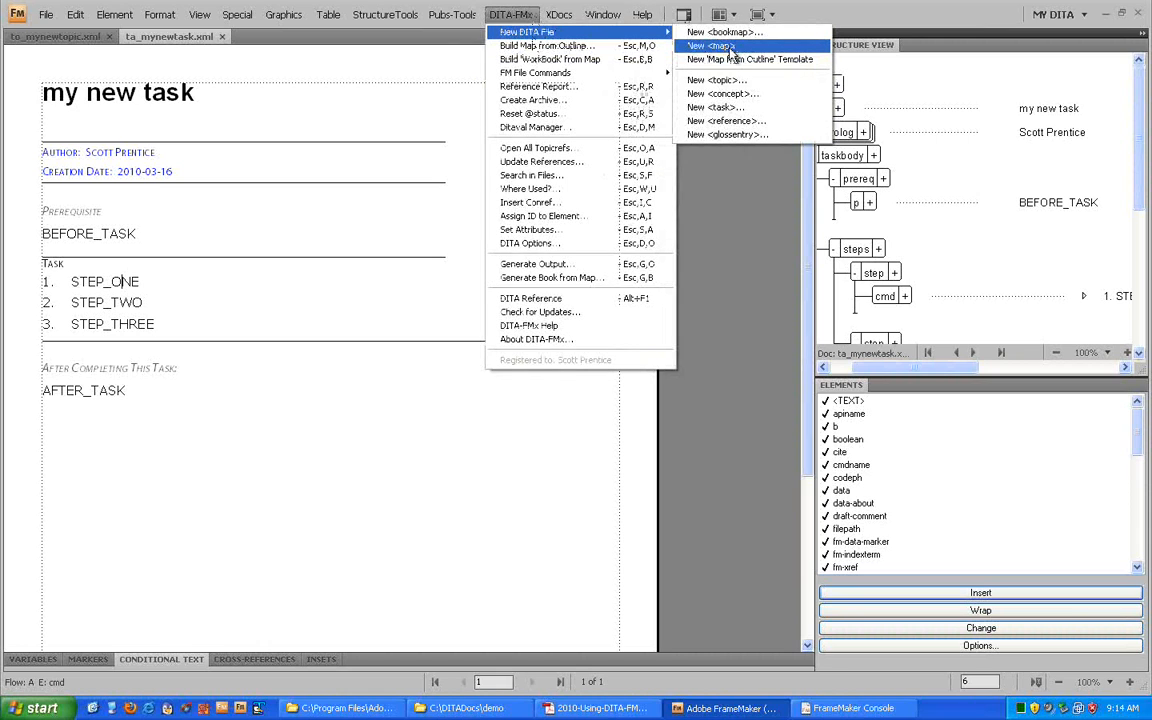
left_click(729, 48)
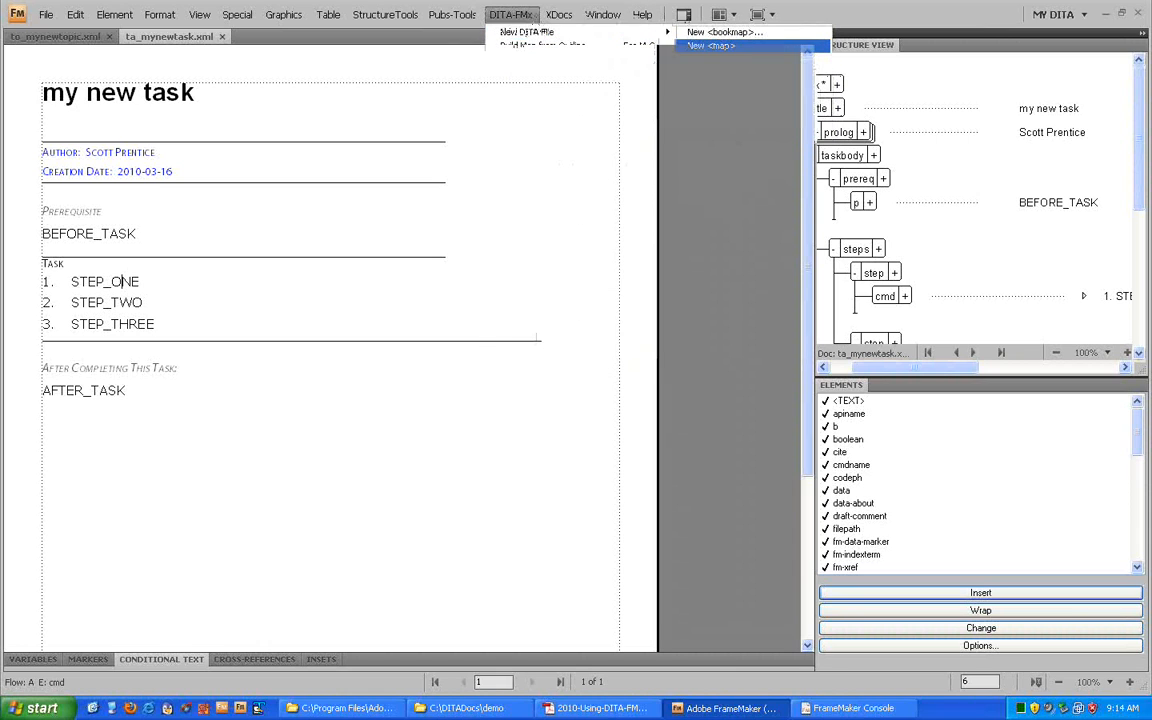
type("my new")
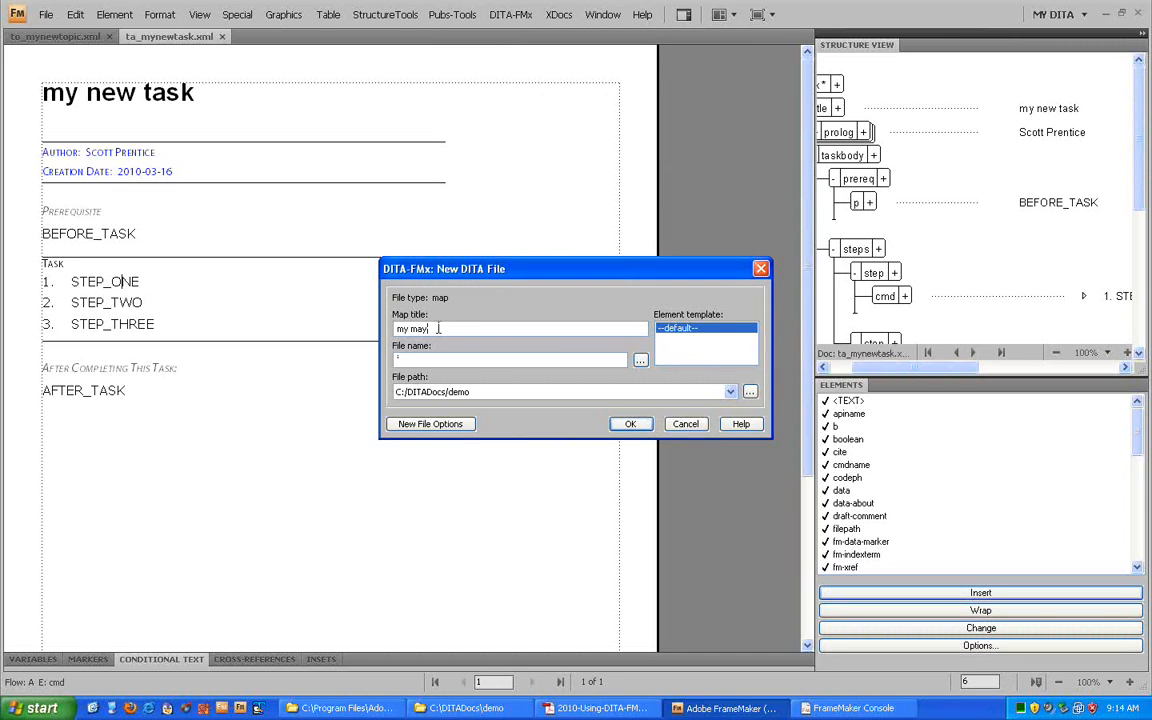
type("mymap")
left_click(643, 428)
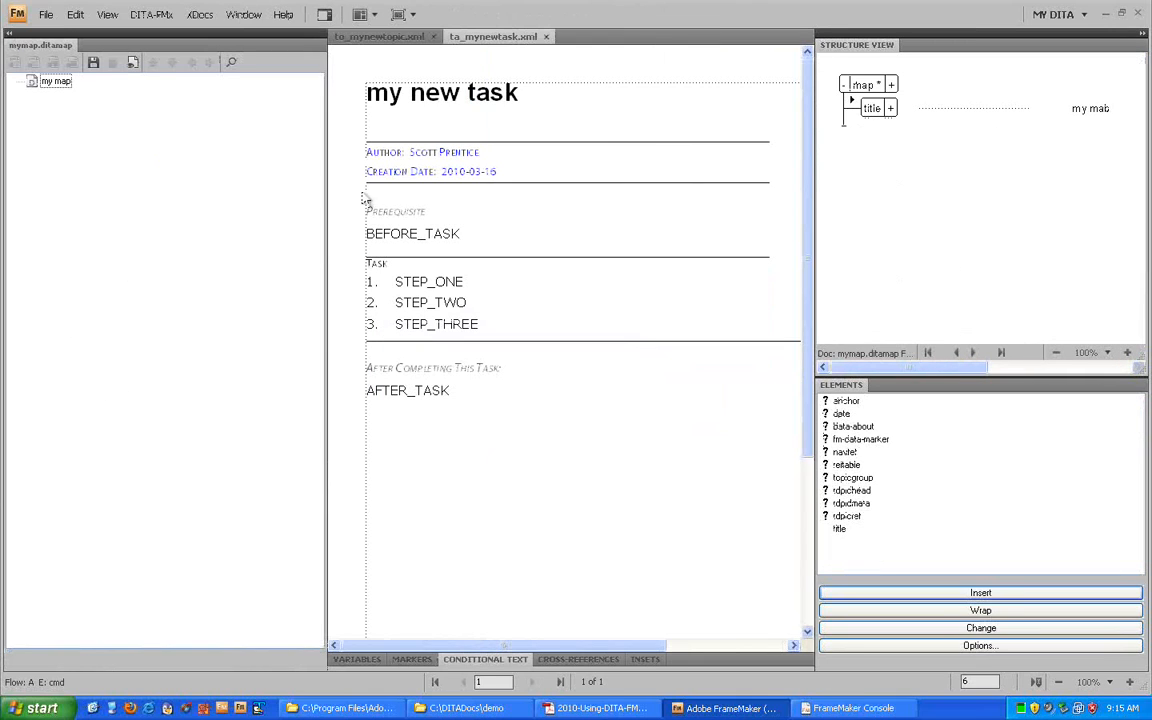
- Narrow the map's resource view and switch mymap.ditamap to the document view
left_click_drag(325, 165, 199, 169)
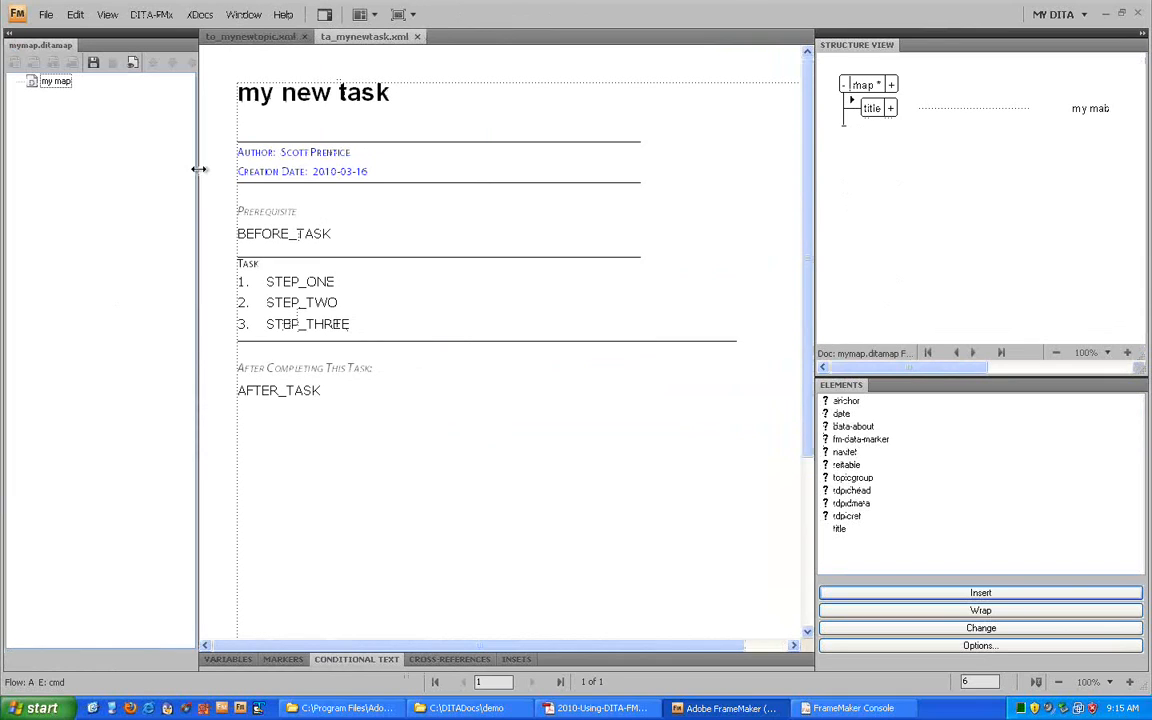
left_click(134, 66)
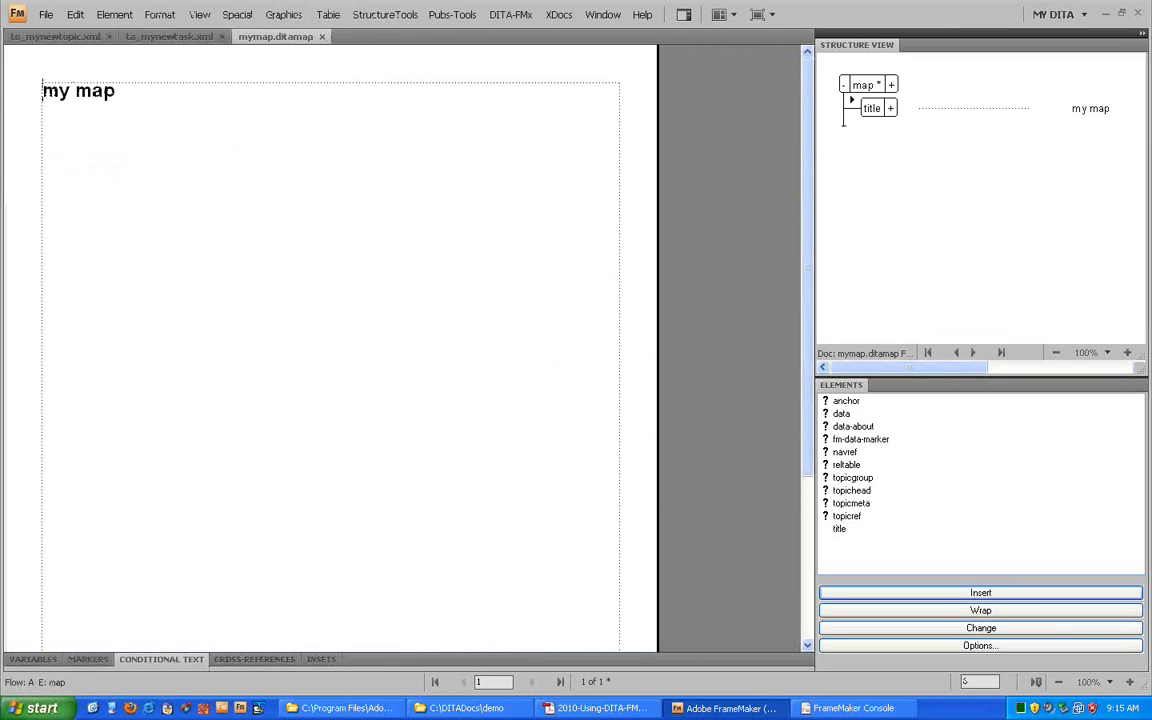
- Create a DITA reference file titled "command one" with the default template and insert it as a topicref below the map's title
left_click(858, 120)
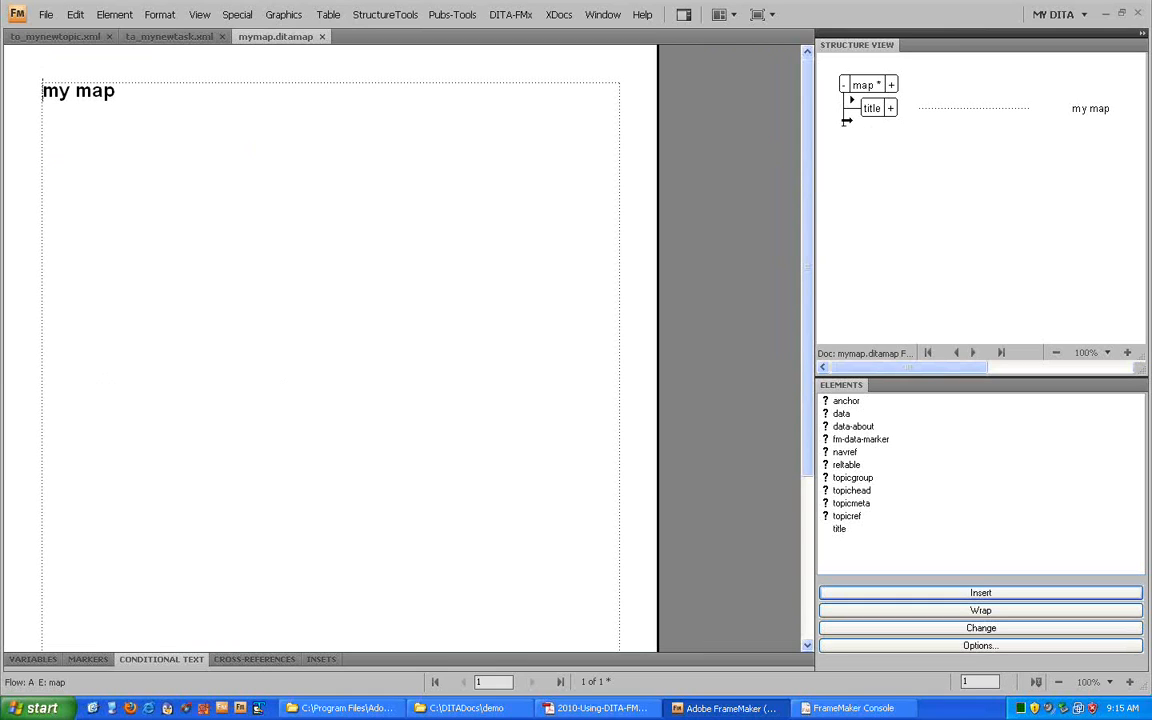
left_click(845, 121)
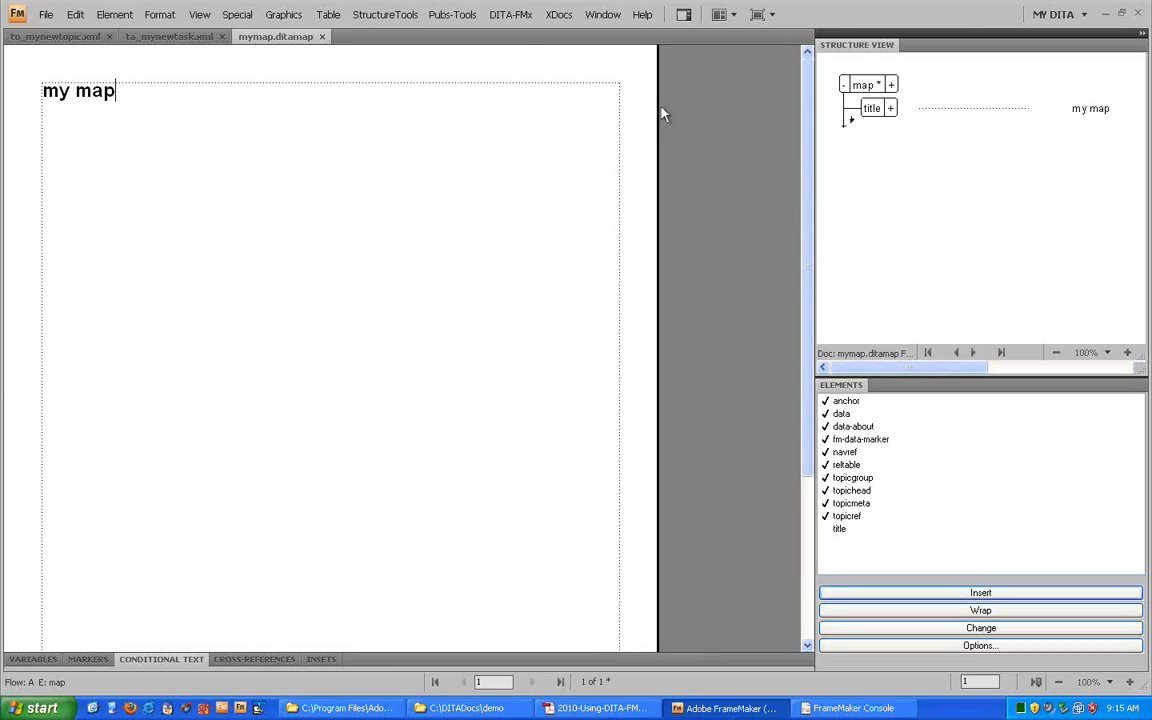
left_click(517, 17)
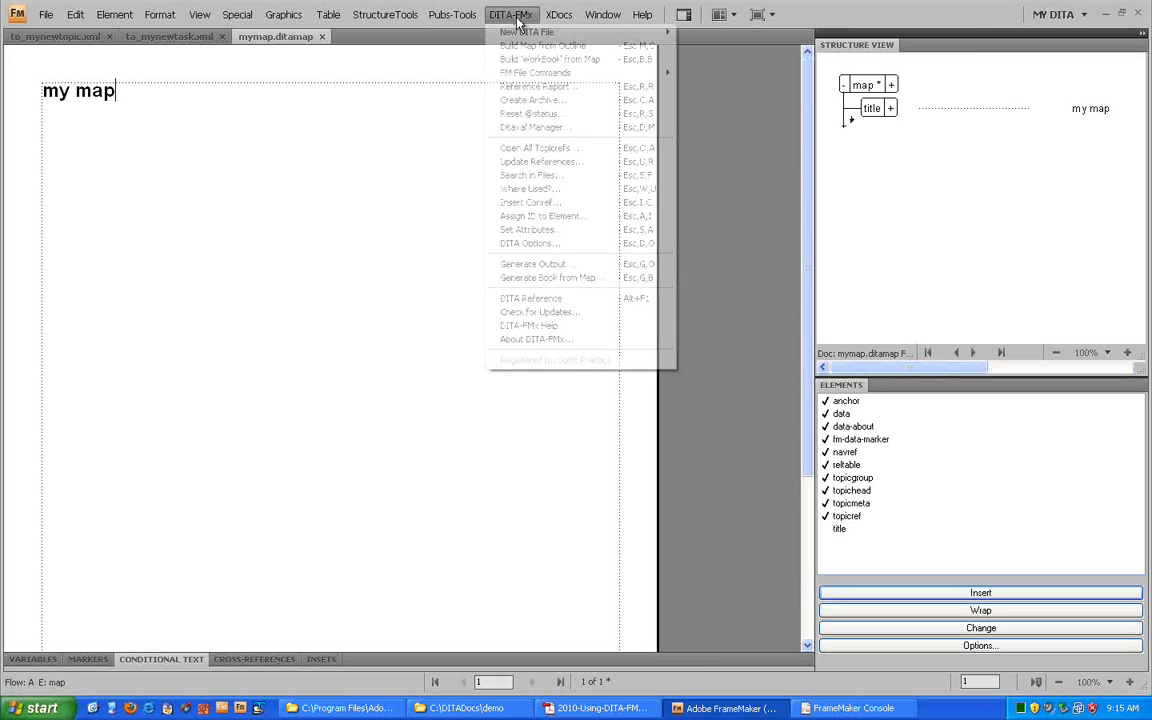
mouse_move(519, 33)
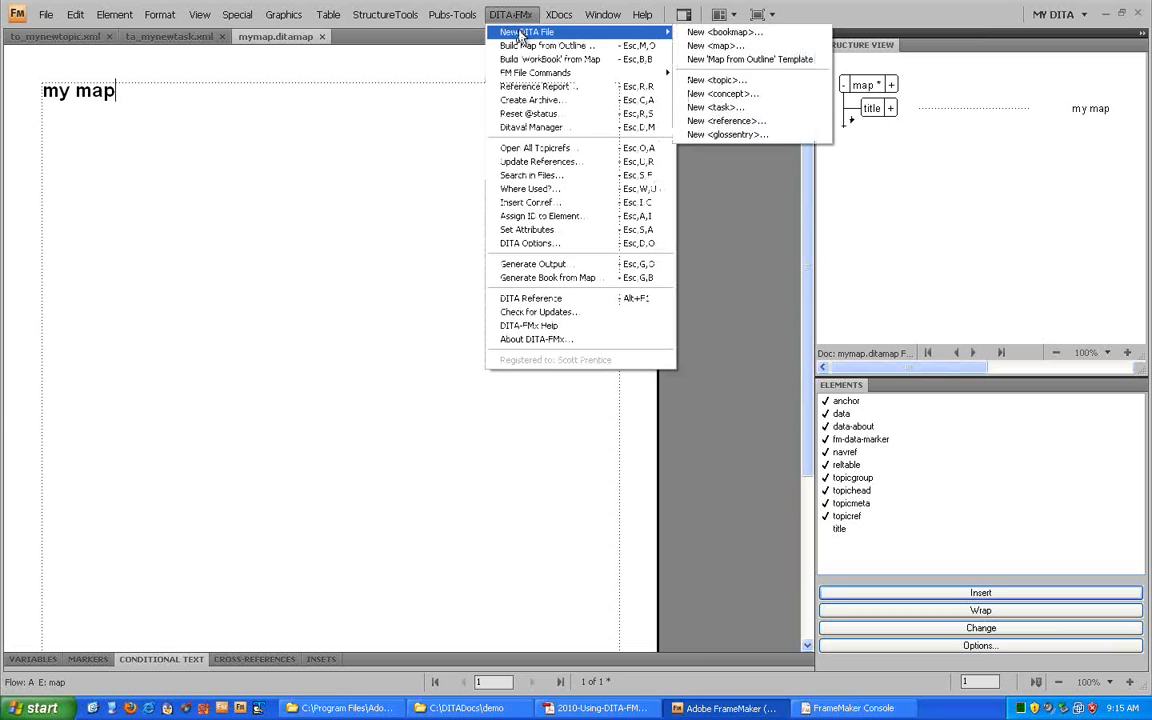
left_click(719, 122)
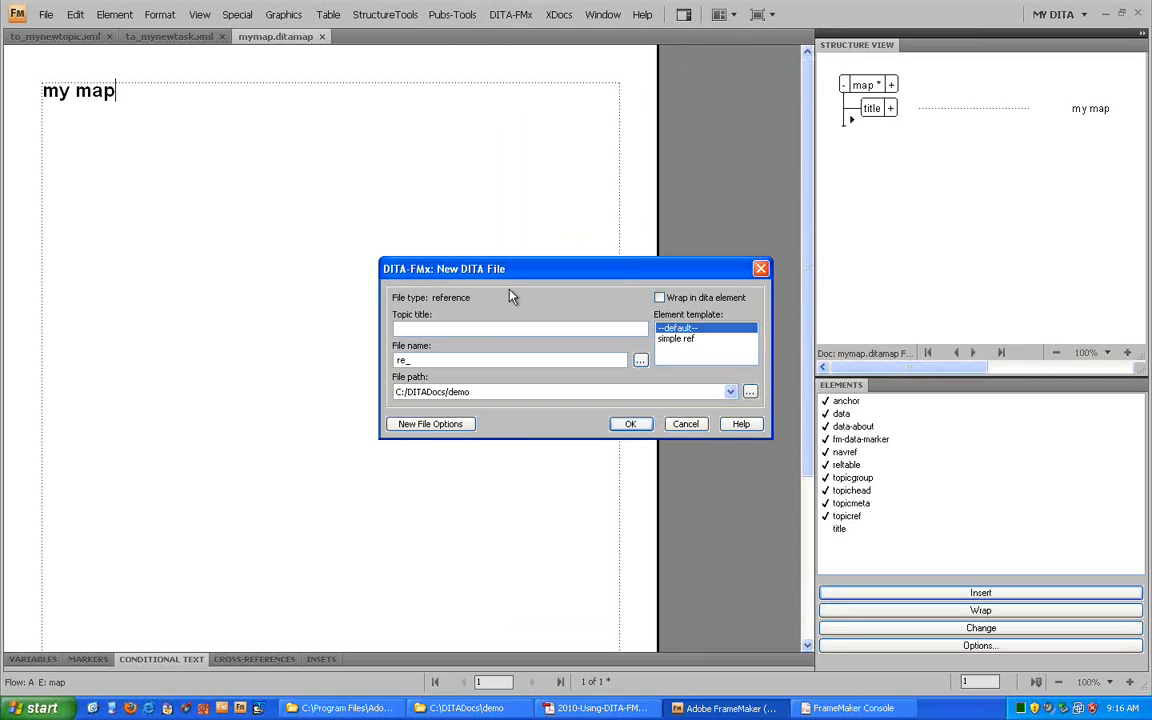
type("commandone")
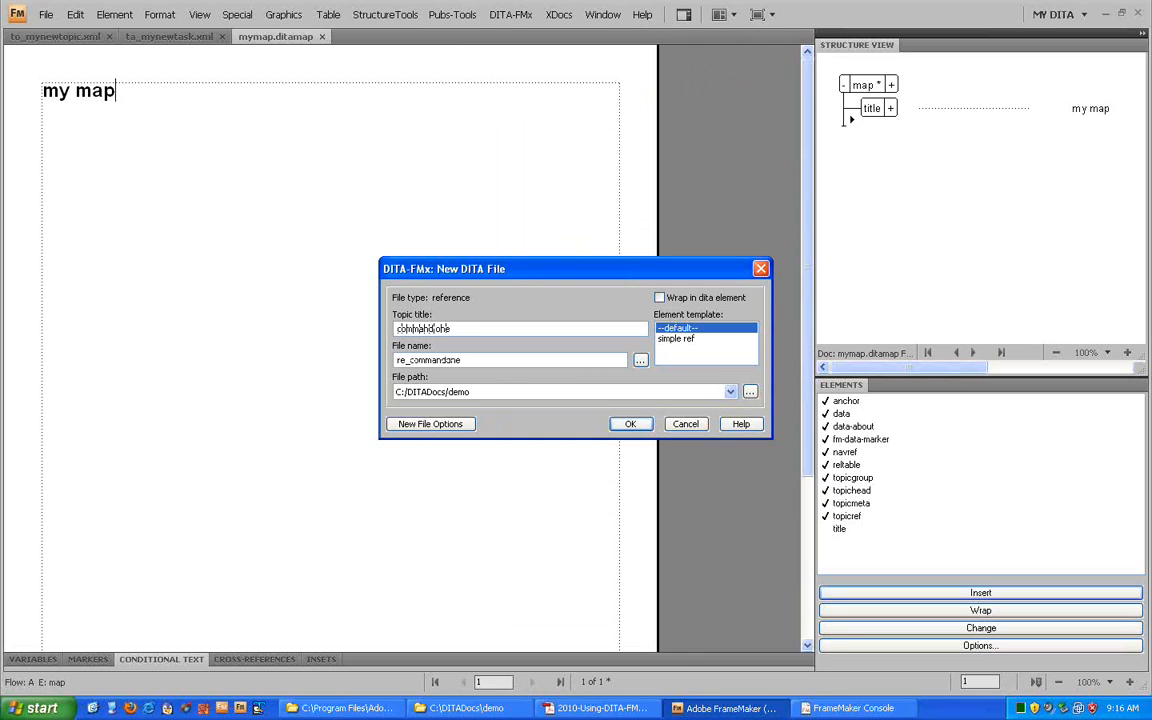
left_click(631, 424)
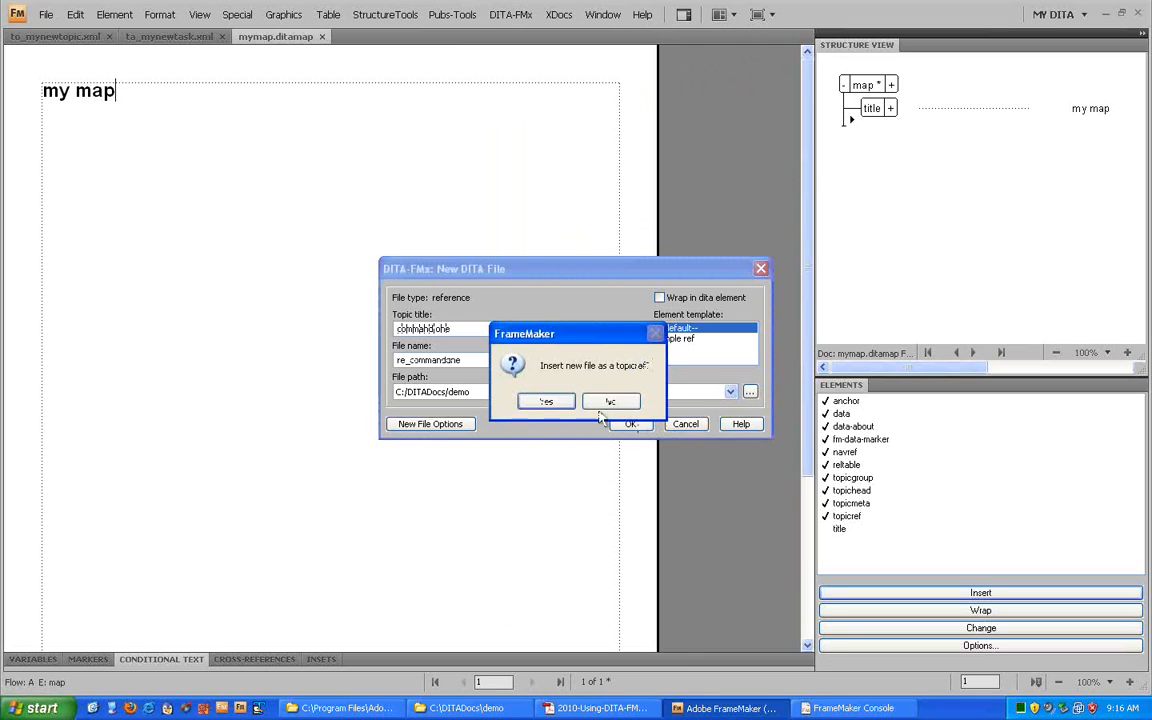
left_click(552, 403)
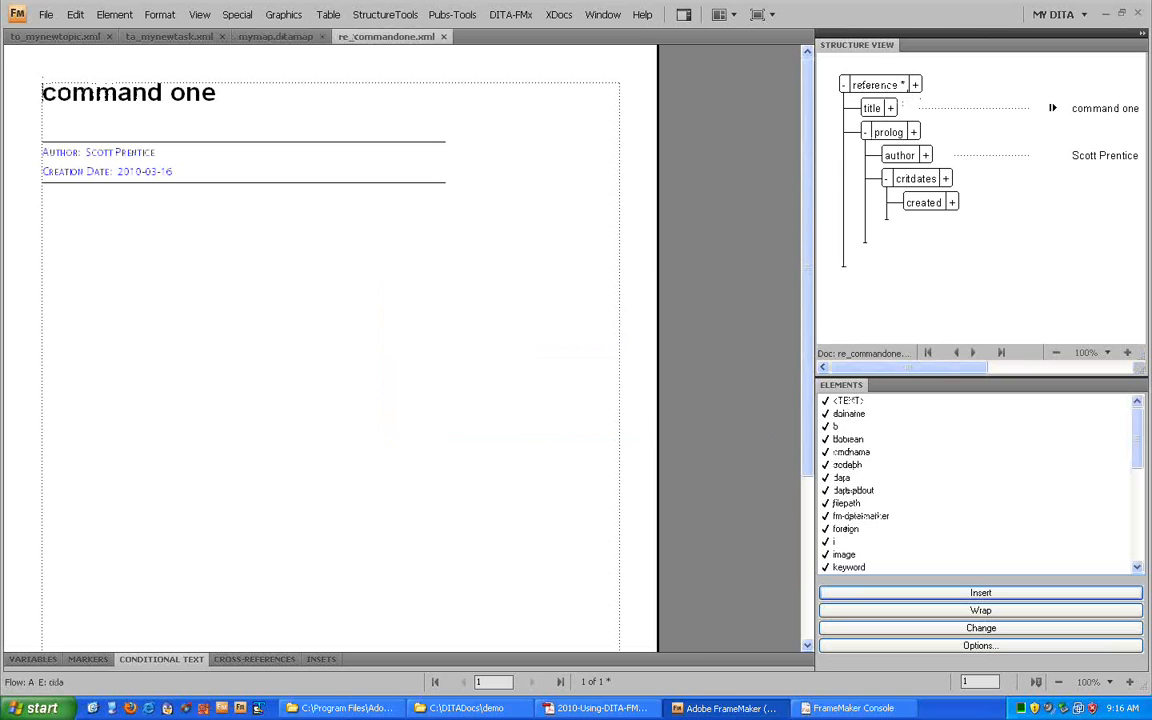
- Insert a refbody after the prolog, write "this is the best command" in its paragraph, and save the reference topic
left_click(854, 251)
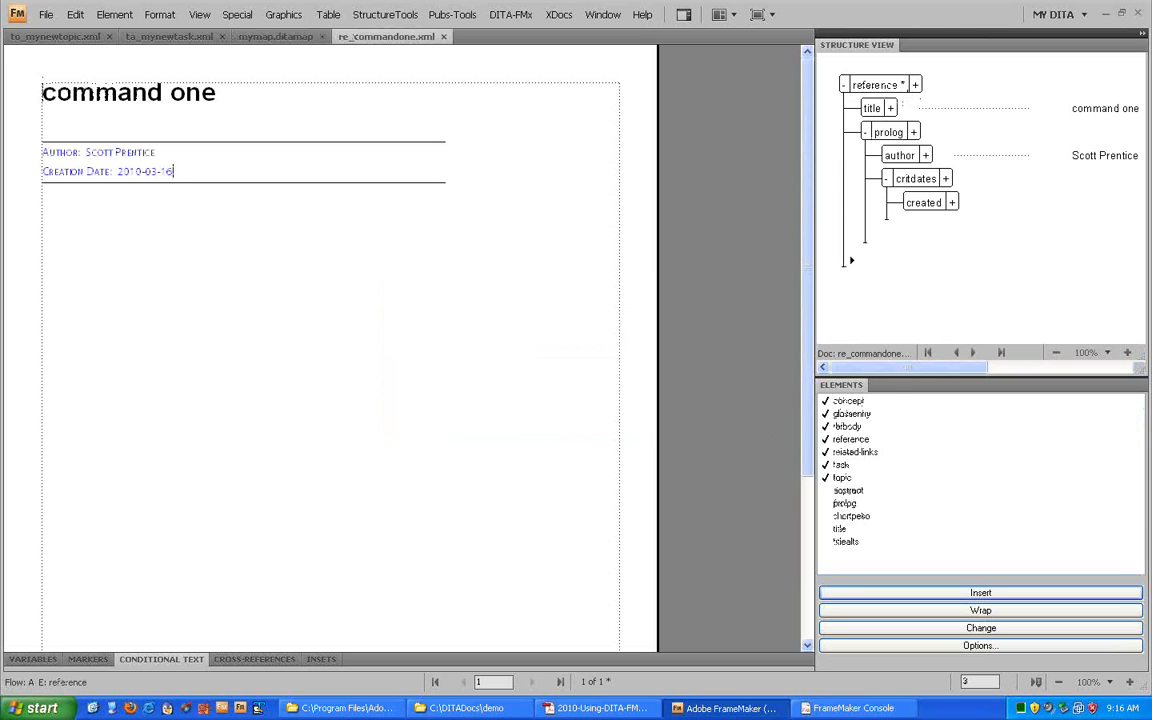
double_click(850, 439)
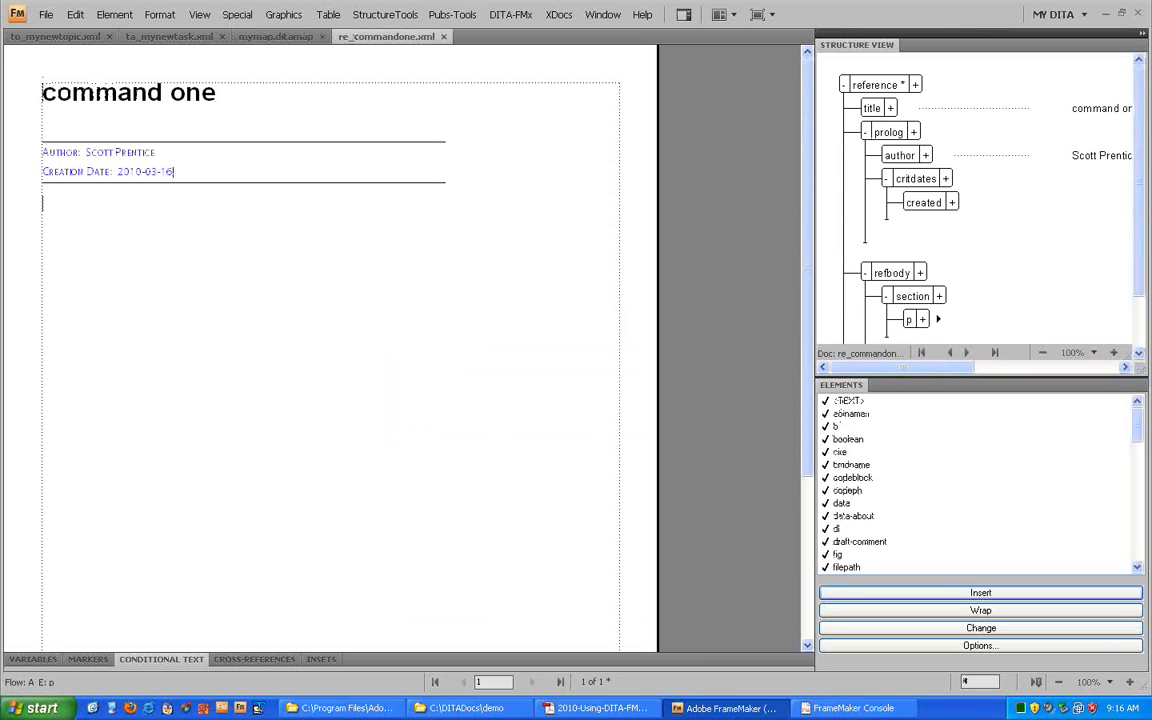
type("his is the best command")
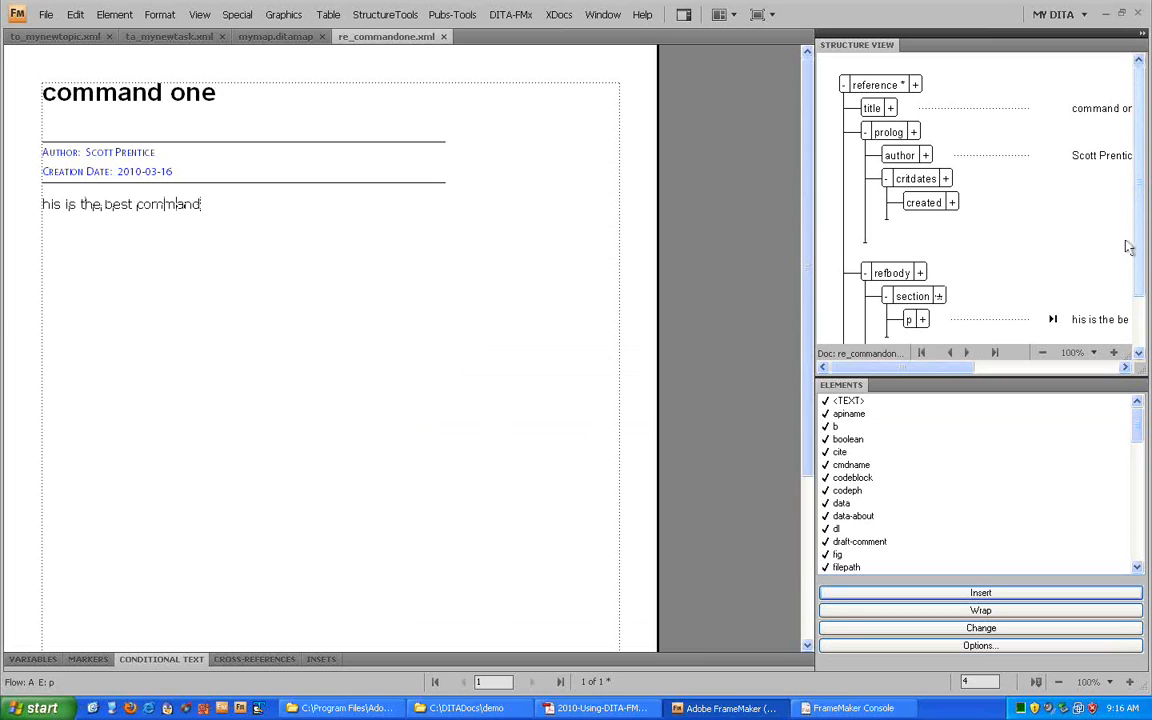
left_click(41, 204)
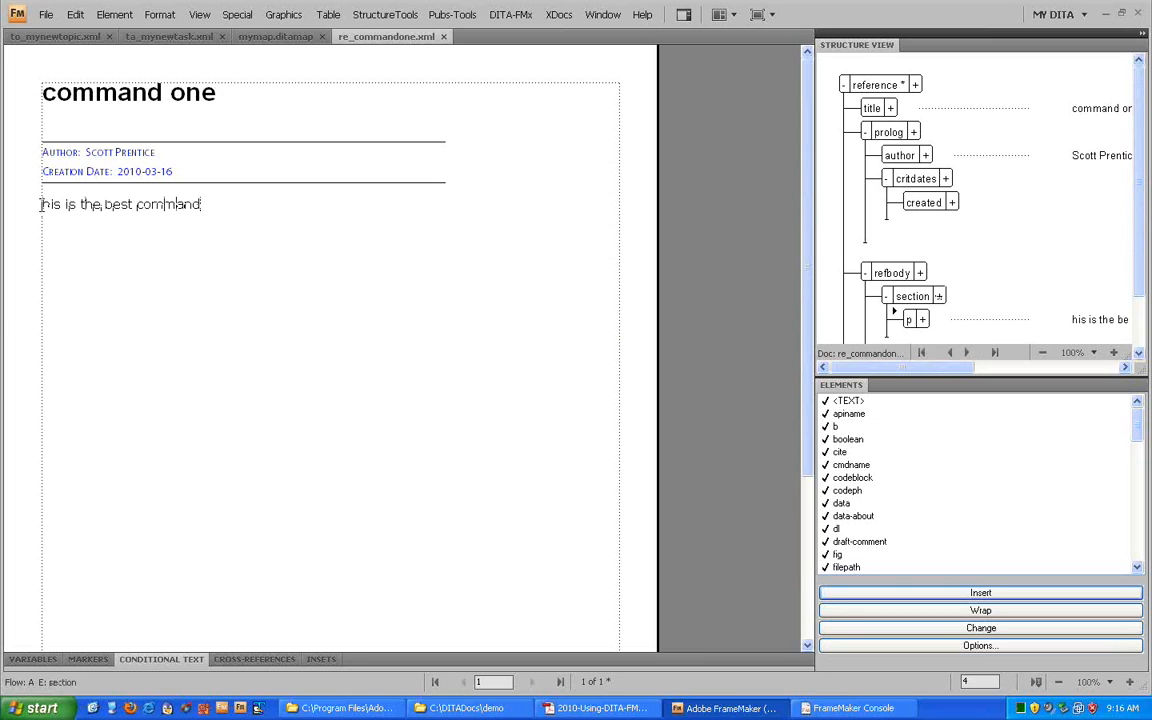
type("t")
key("Delete")
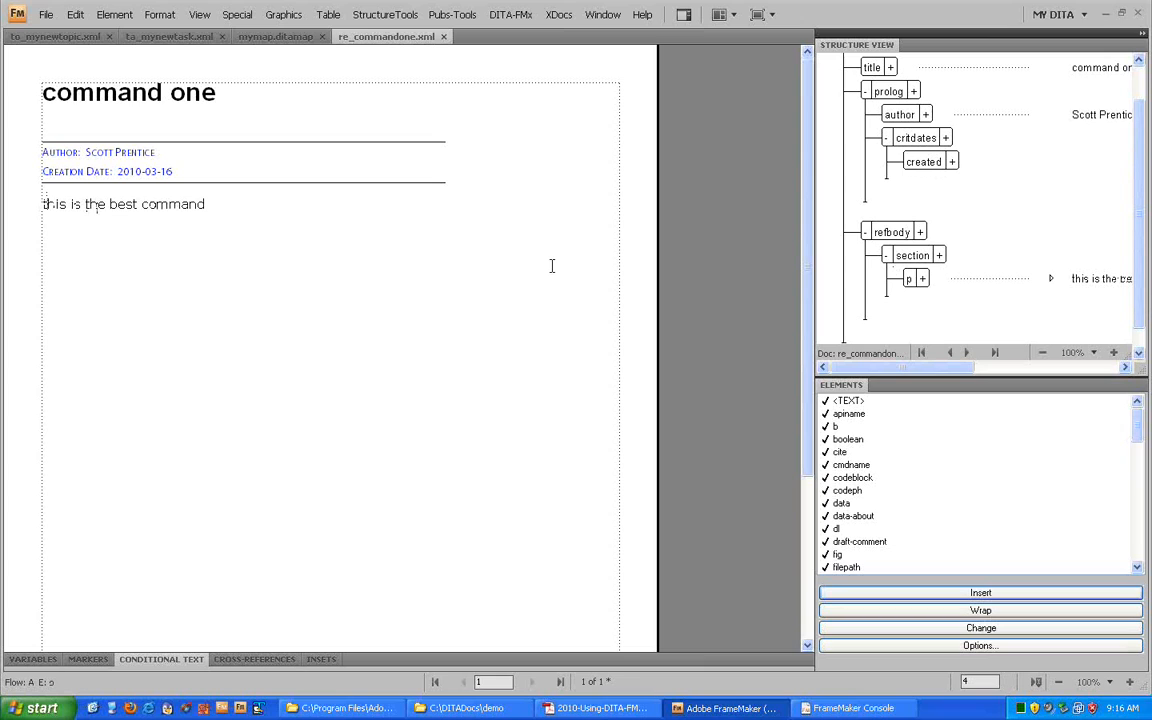
key("ctrl+s")
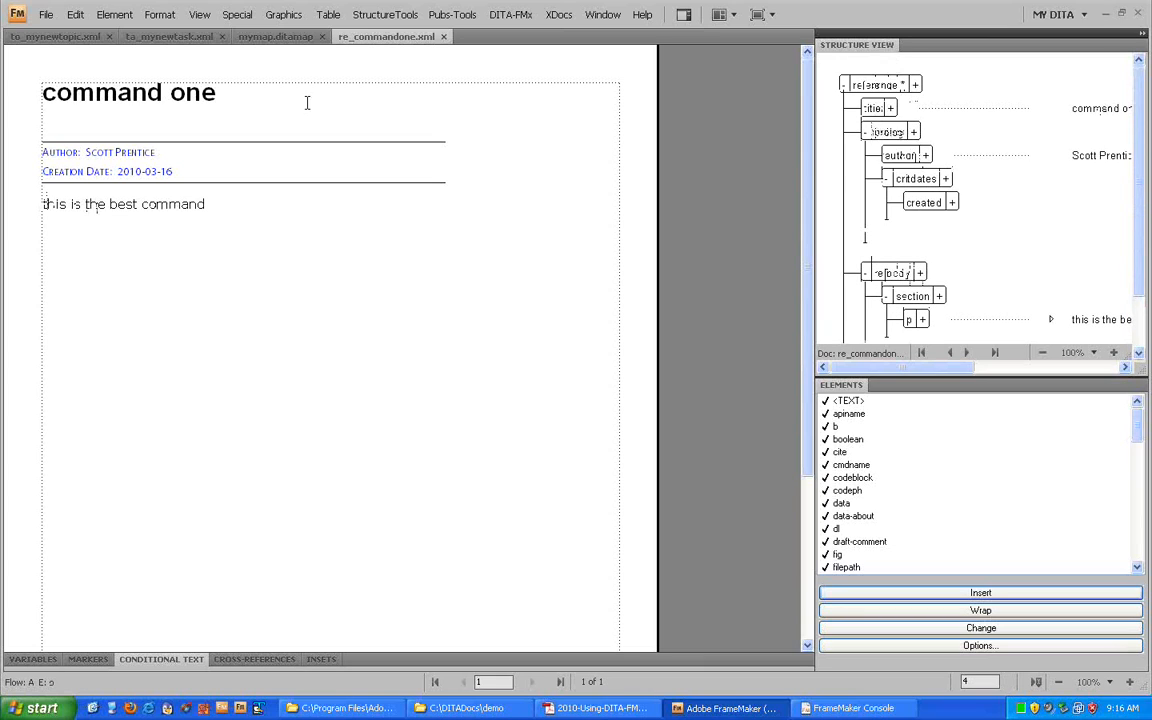
- In mymap.ditamap, insert a topicref to to_mynewtopic.xml between the title and the command one topicref
left_click(283, 38)
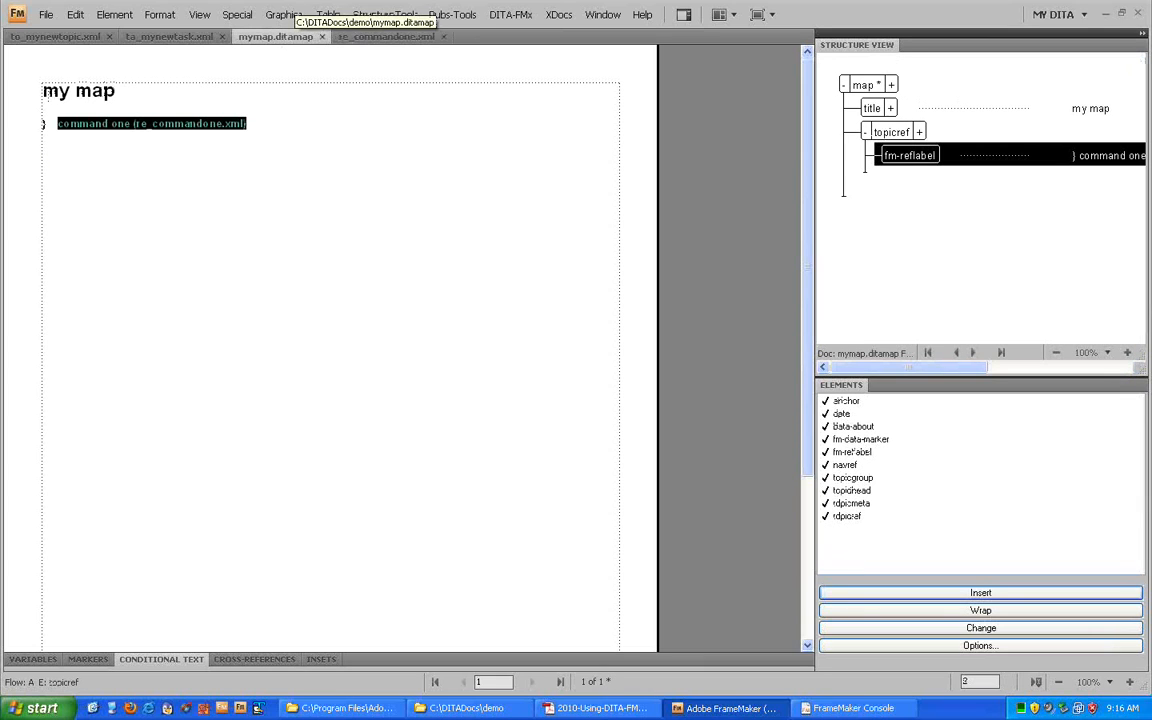
left_click(850, 120)
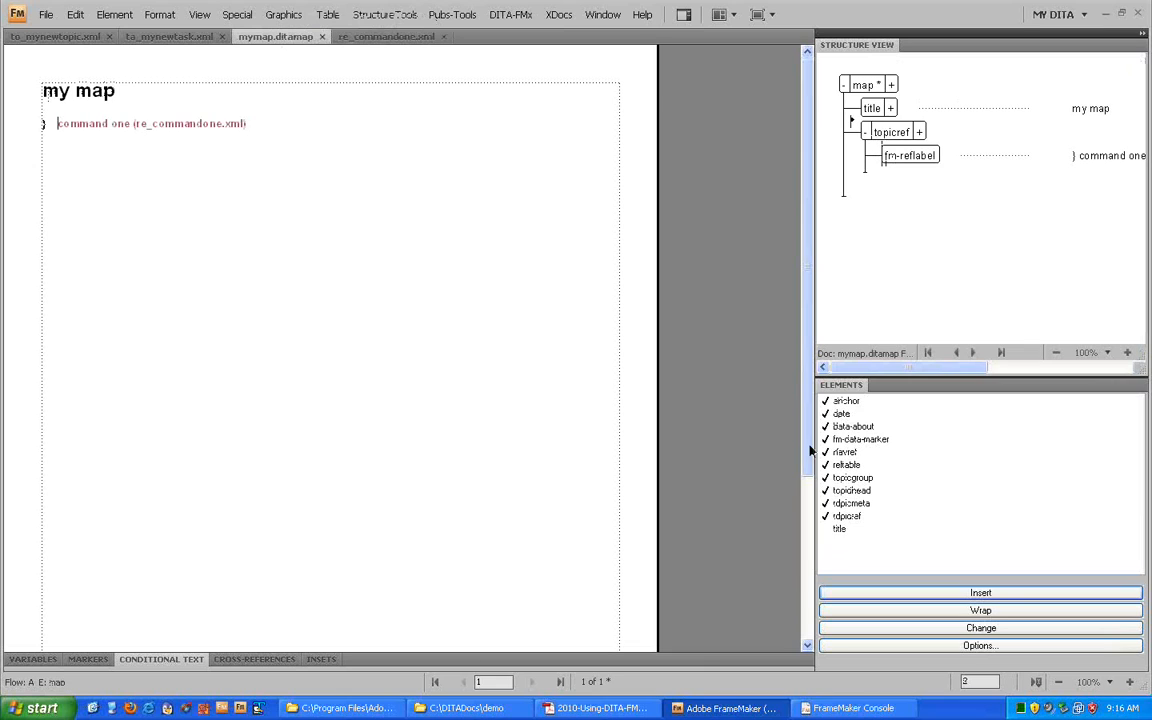
left_click(850, 517)
double_click(850, 518)
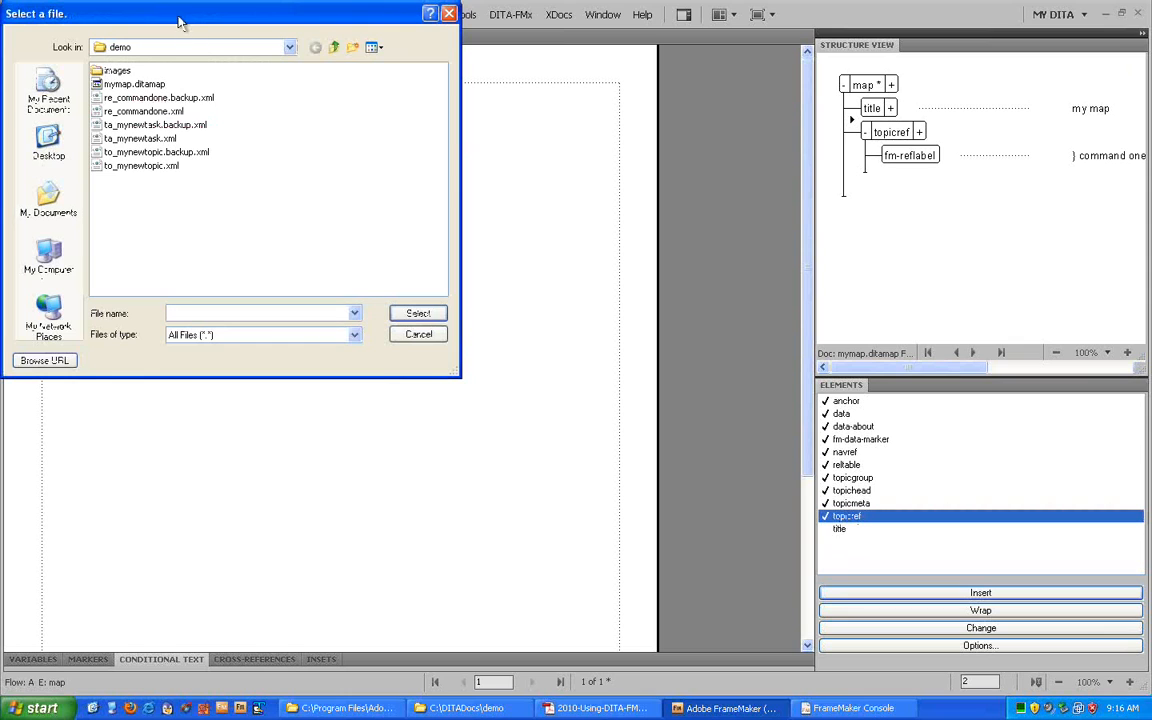
left_click_drag(190, 17, 363, 103)
left_click(331, 252)
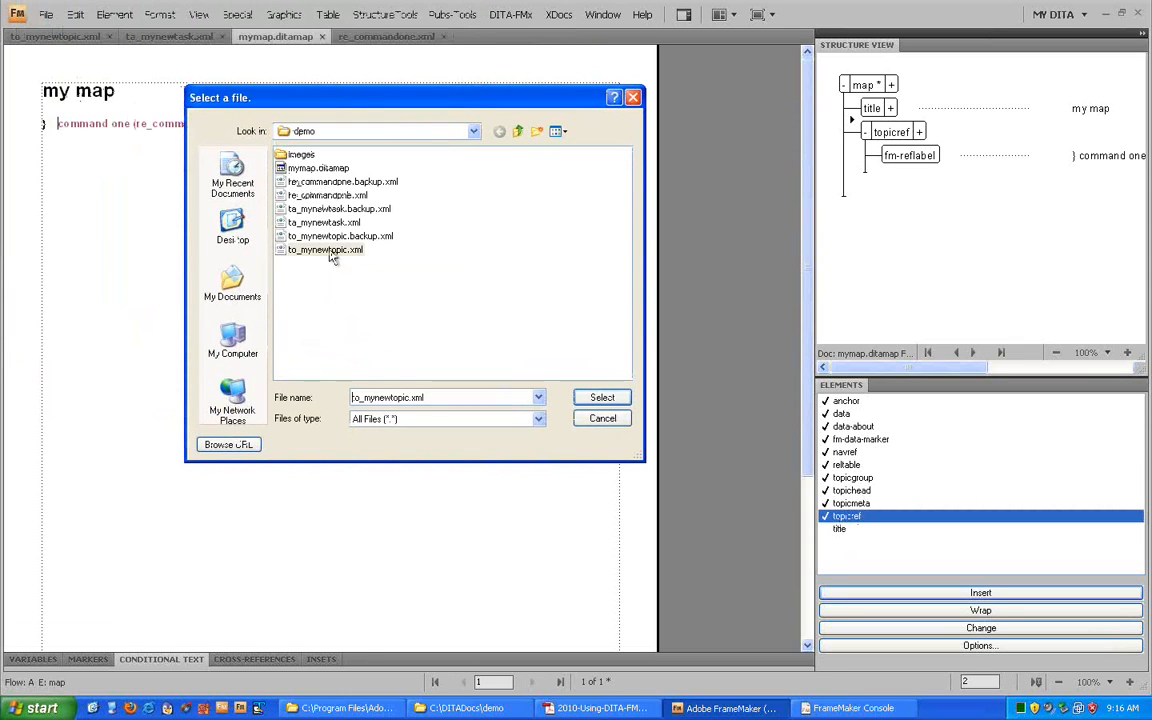
double_click(331, 252)
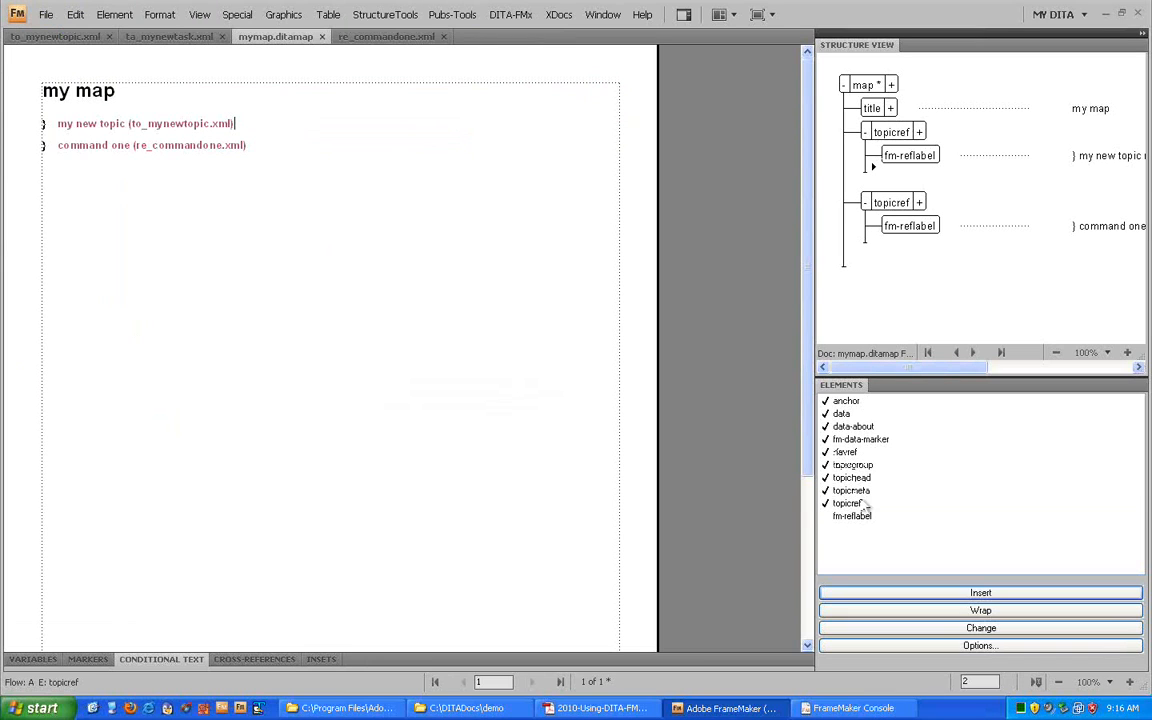
- Insert a topicref to ta_mynewtask.xml nested inside the my new topic topicref
double_click(847, 503)
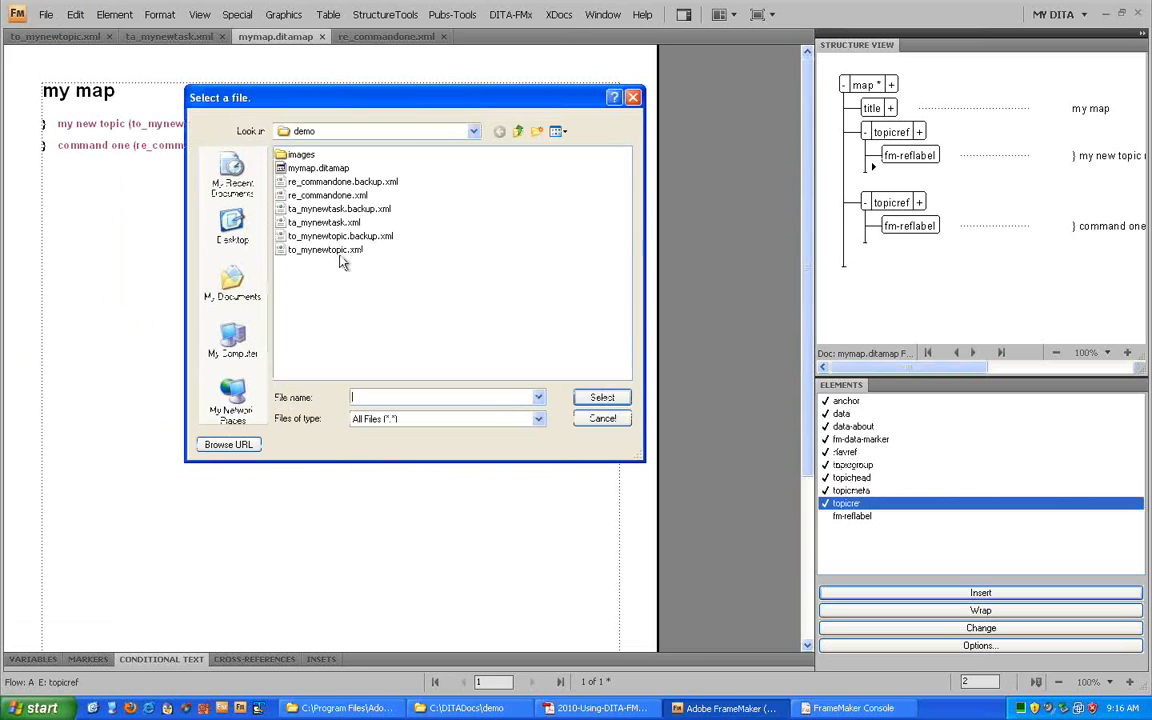
left_click(331, 224)
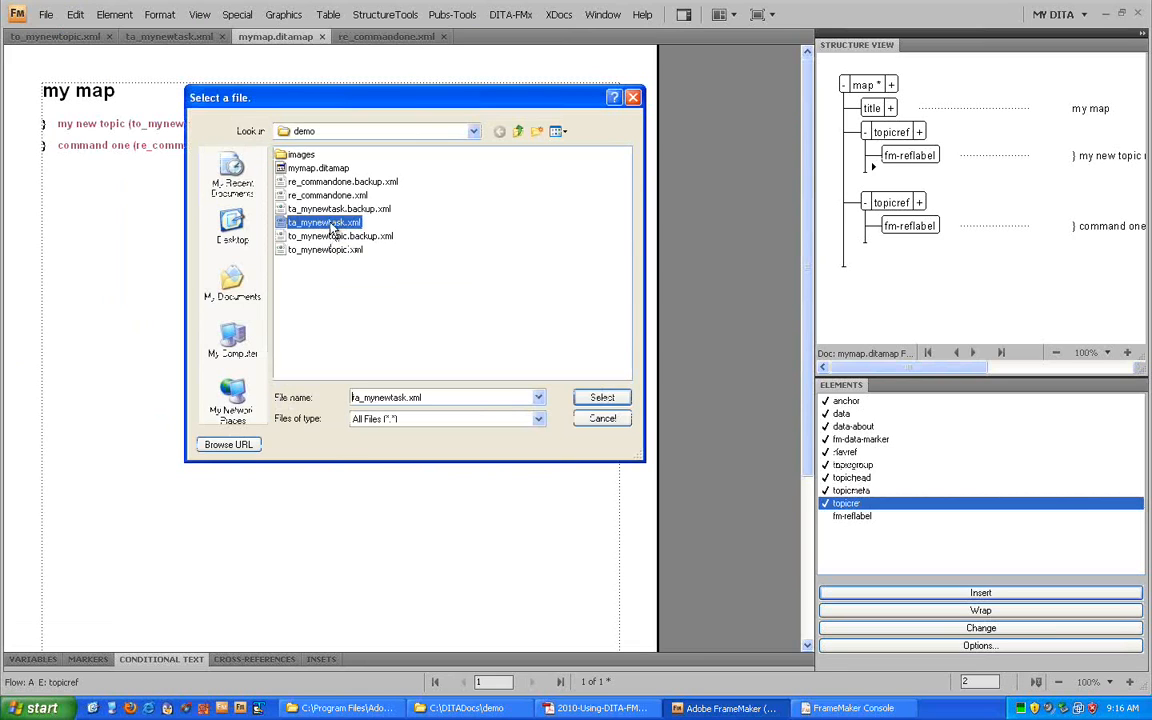
double_click(332, 225)
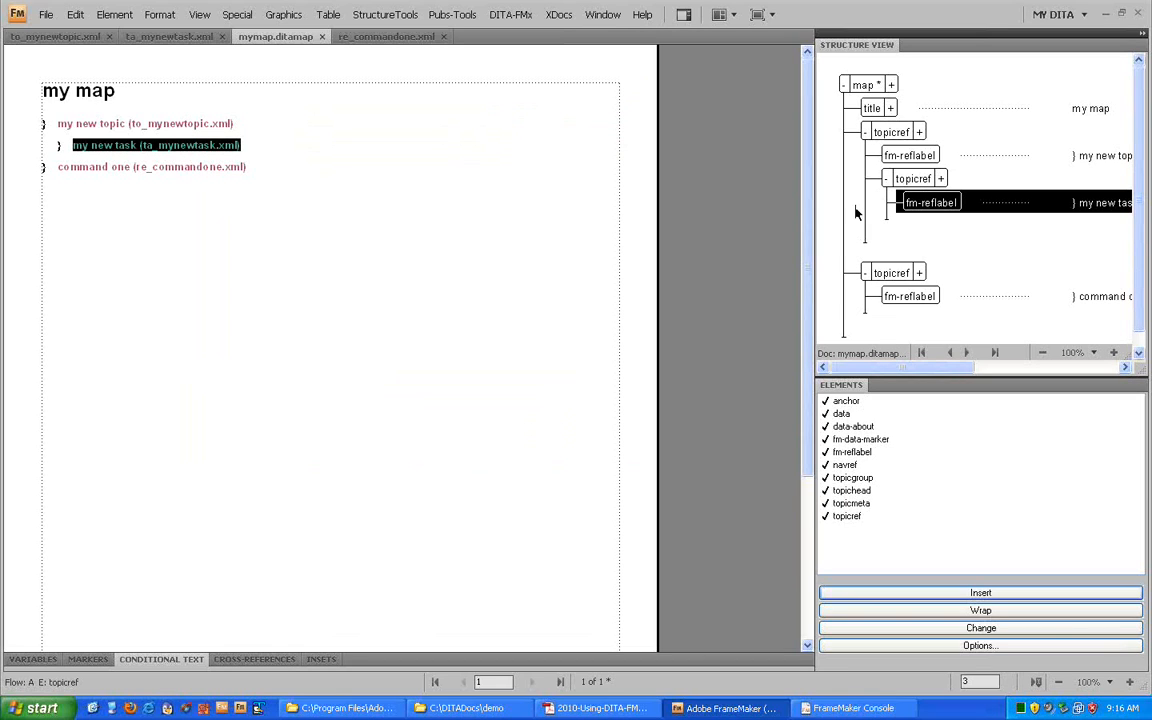
- Collapse the my new topic topicref and insert a two-column reltable at the end of the map, after the command one topicref
left_click(865, 133)
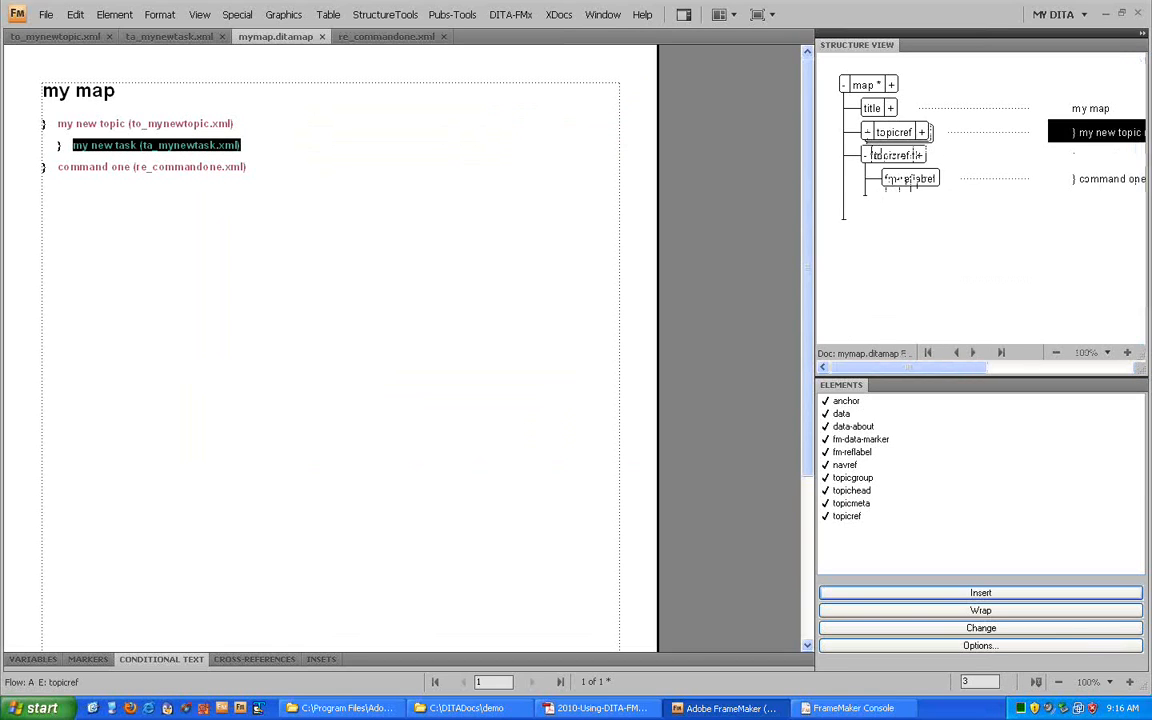
left_click(848, 202)
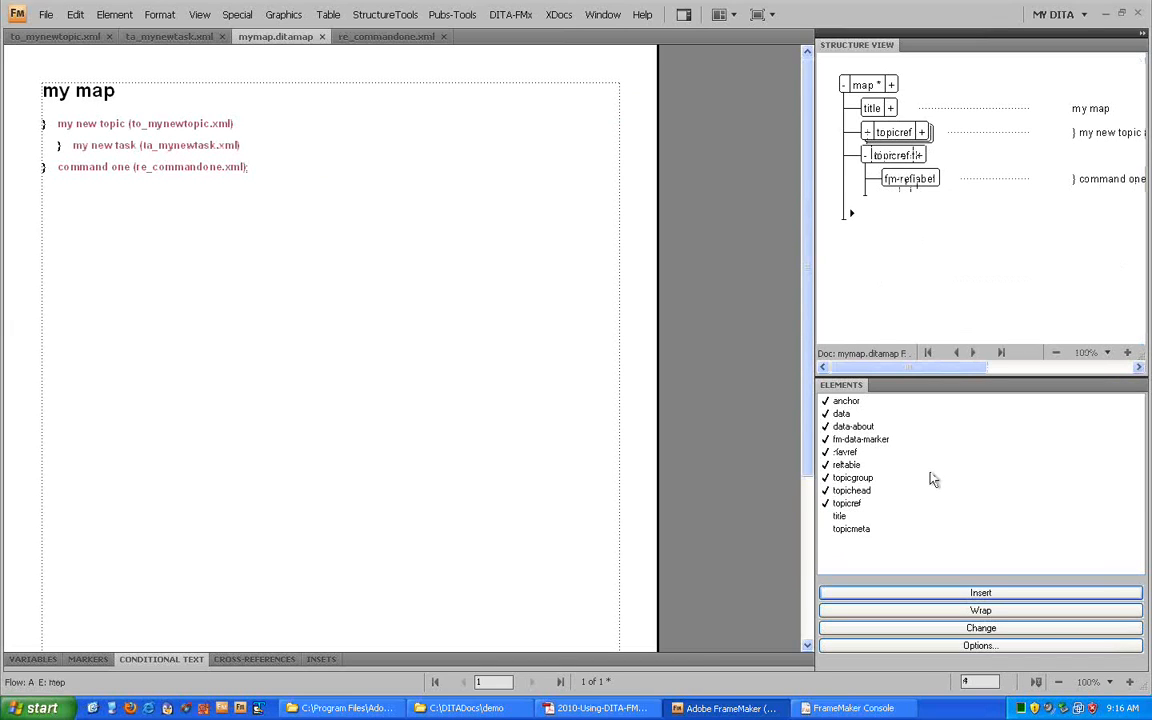
double_click(846, 465)
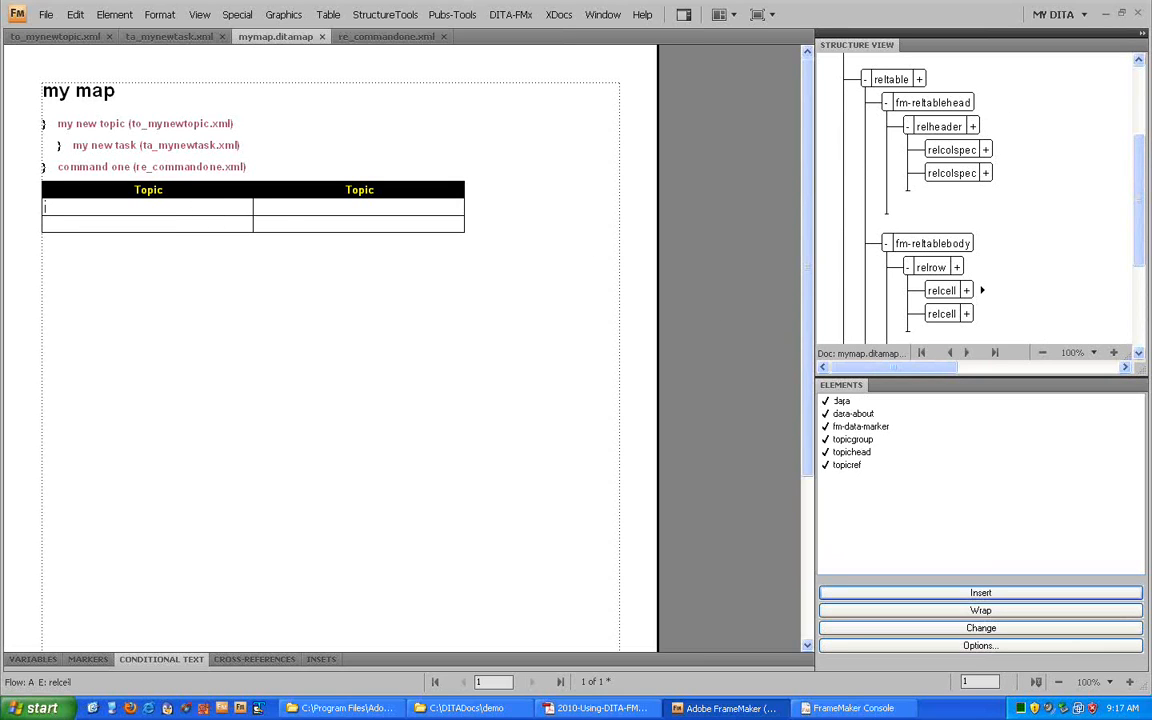
- Set the linking attribute of the reltable's first relcolspec to sourceonly with DITA-FMx Set Attributes
left_click(152, 189)
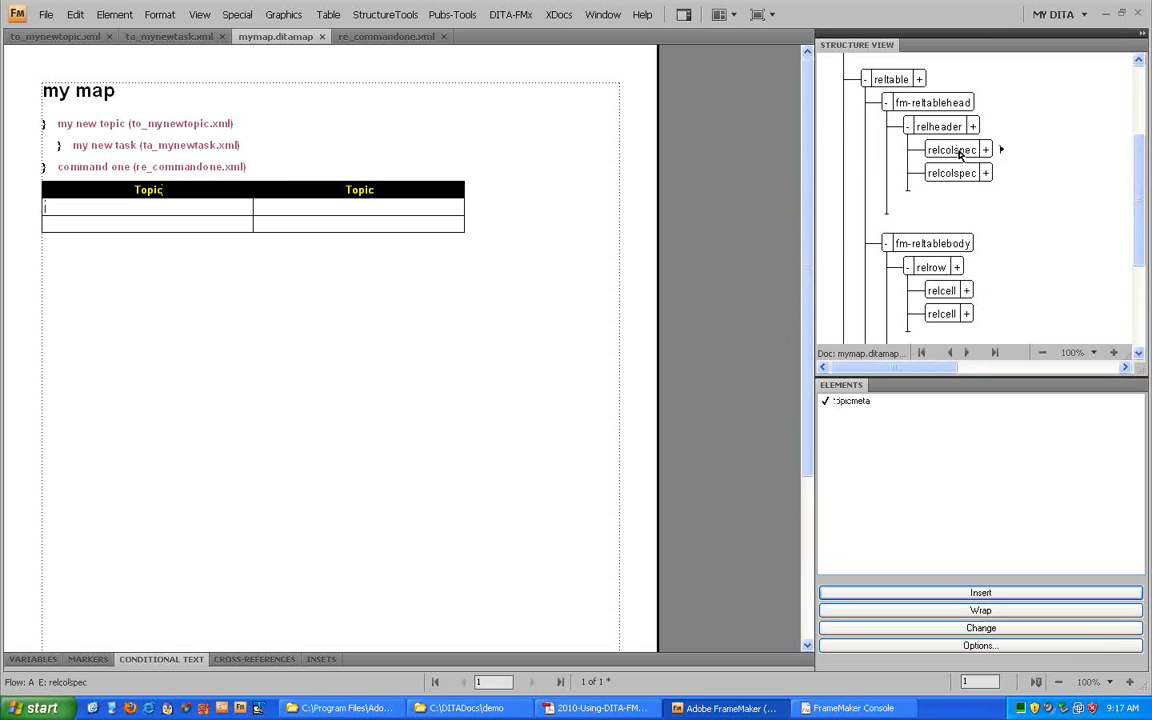
left_click(959, 151)
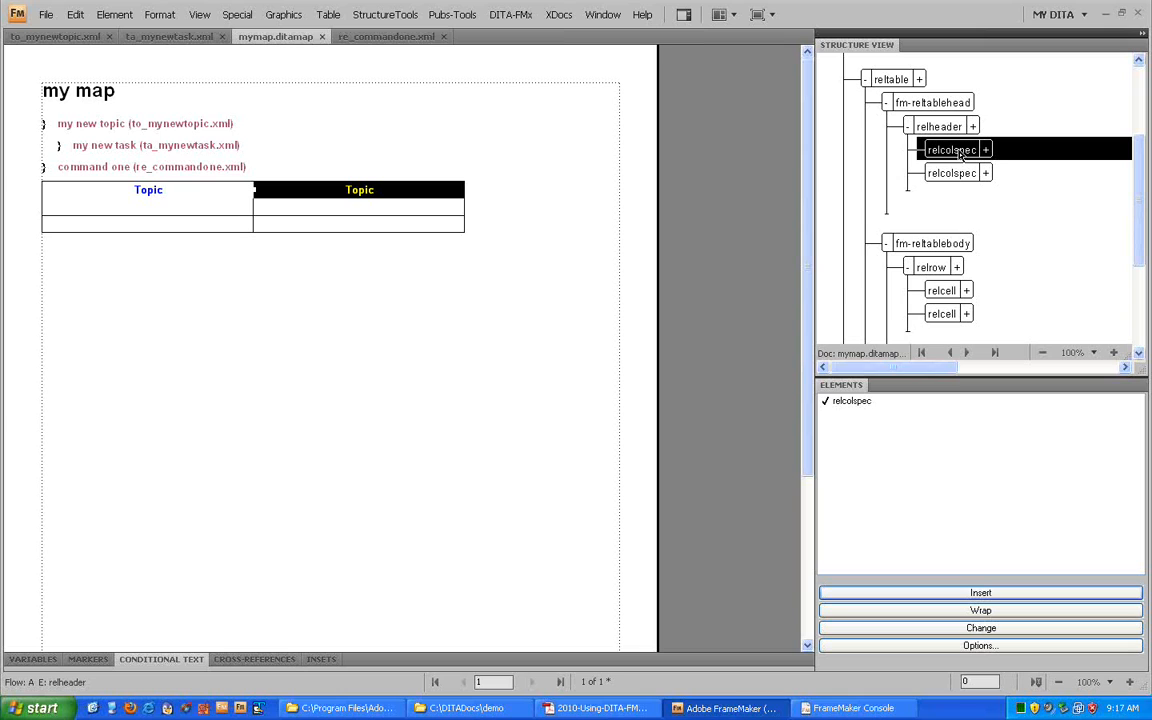
right_click(960, 152)
left_click(797, 427)
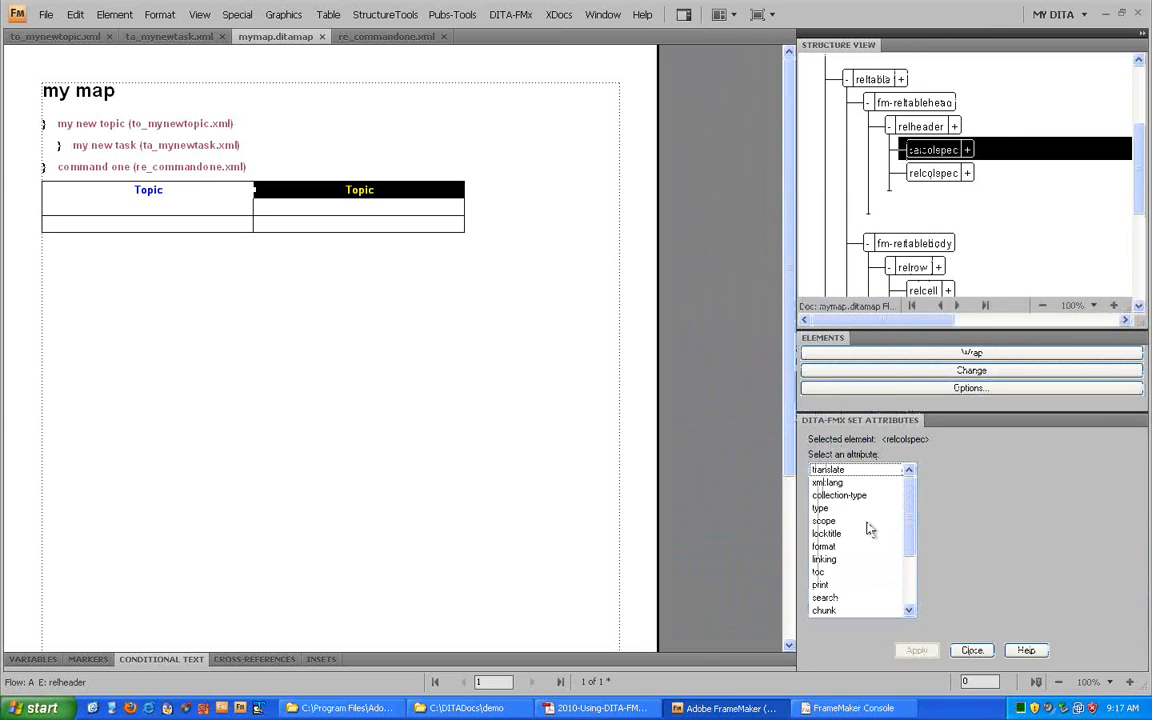
left_click(835, 559)
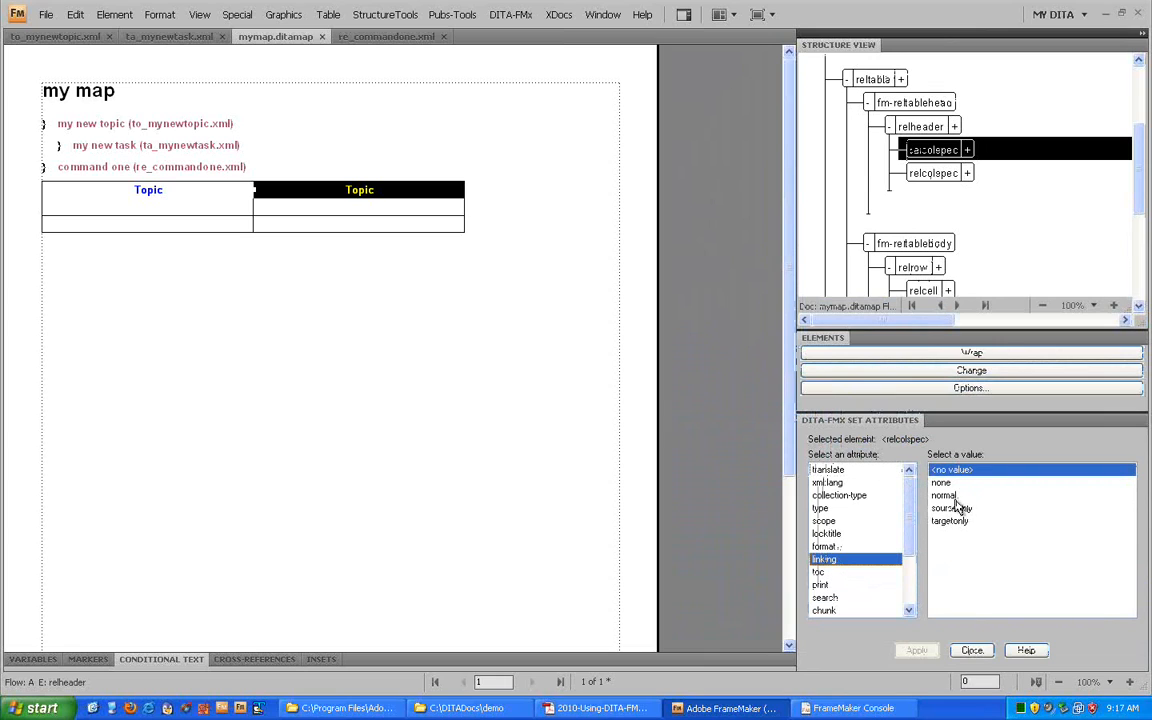
left_click(955, 508)
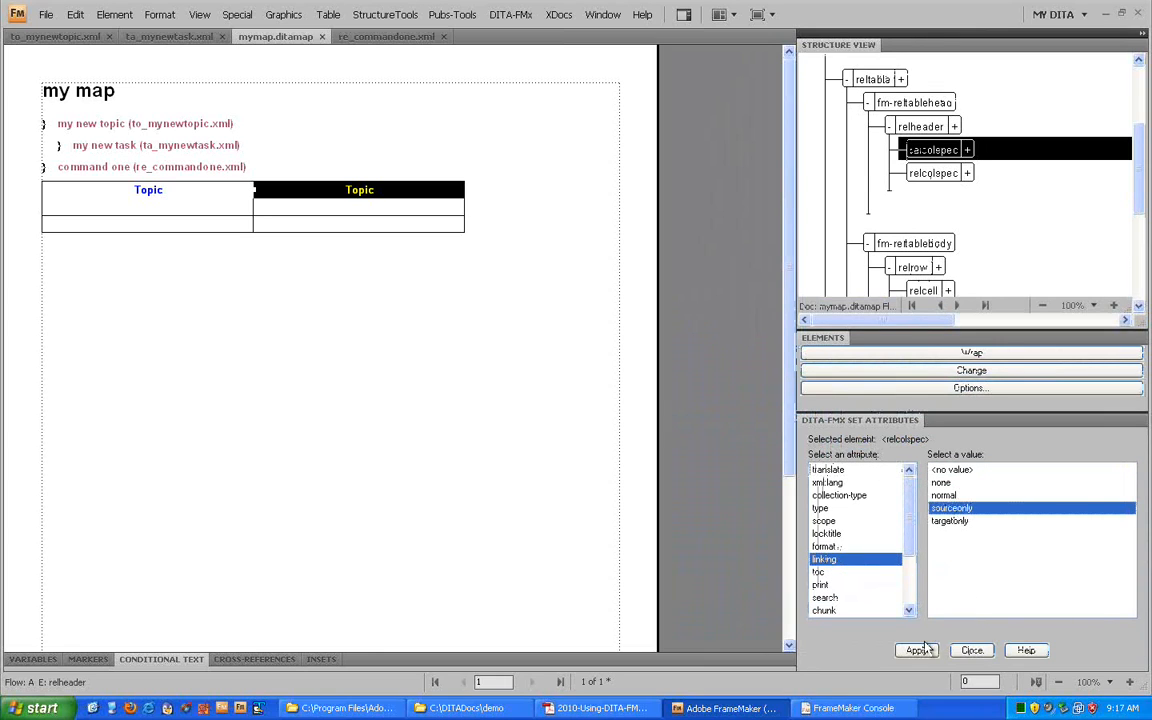
left_click(917, 650)
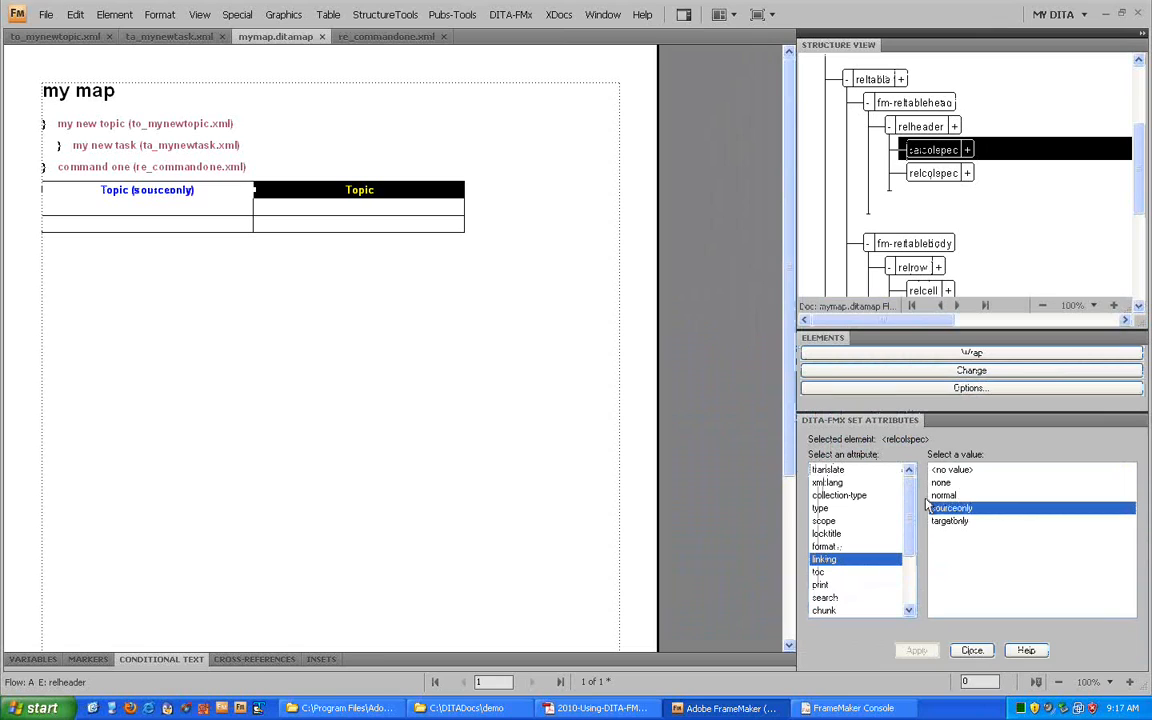
- Select the second relcolspec in the reltable header for editing its linking attribute
left_click(935, 173)
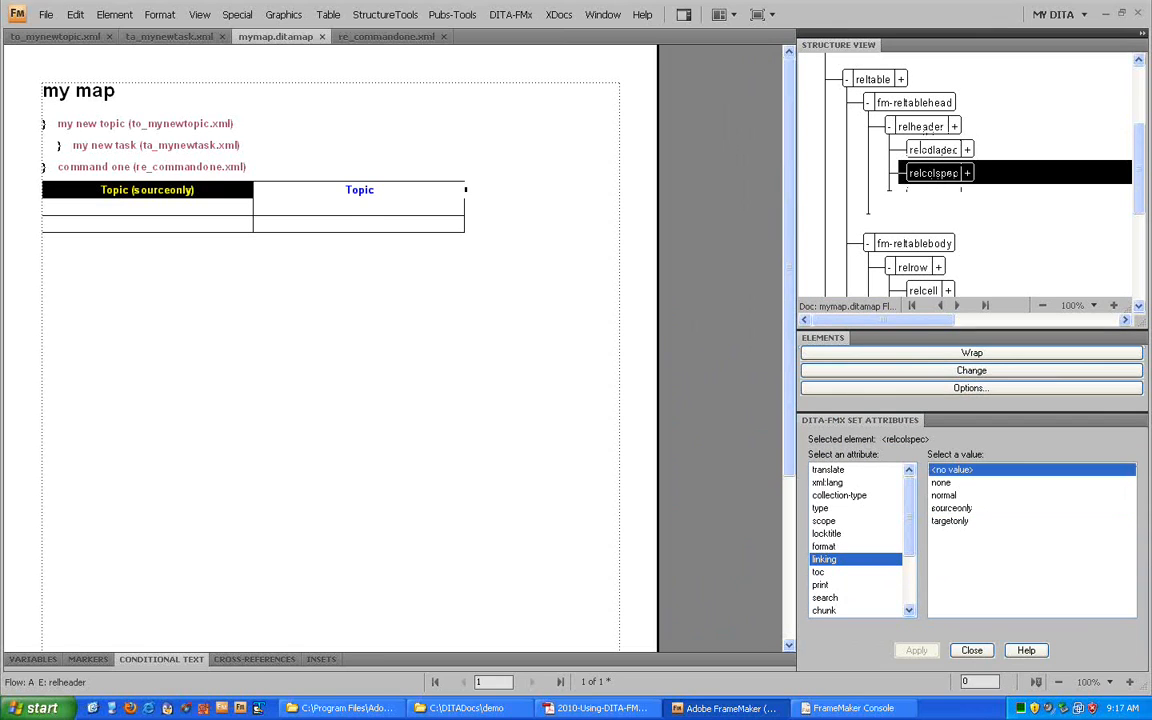